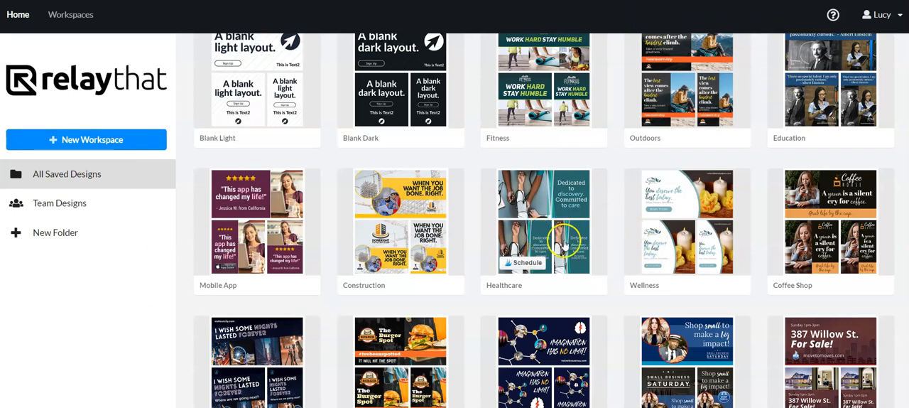
Step: Browse the workspace presets and try to create a new workspace from one of them
scroll(488, 218, "up", 1)
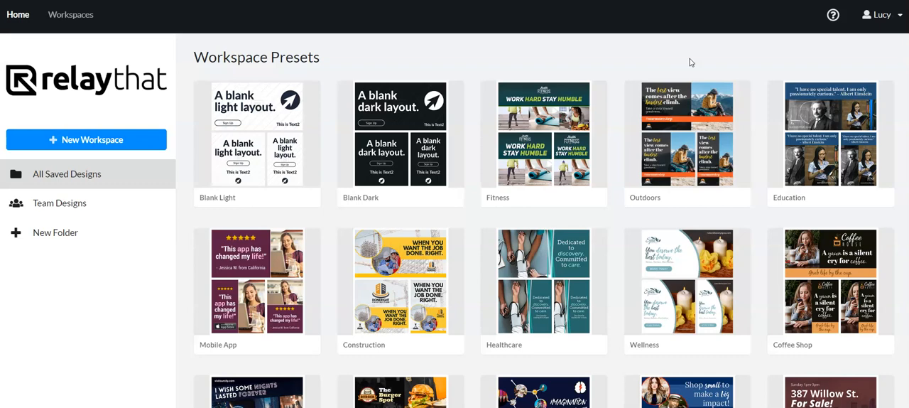
scroll(651, 178, "down", 3)
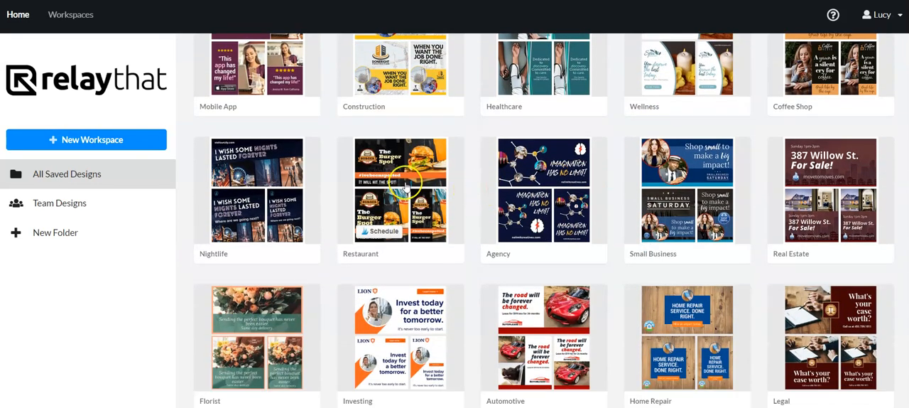
left_click(404, 186)
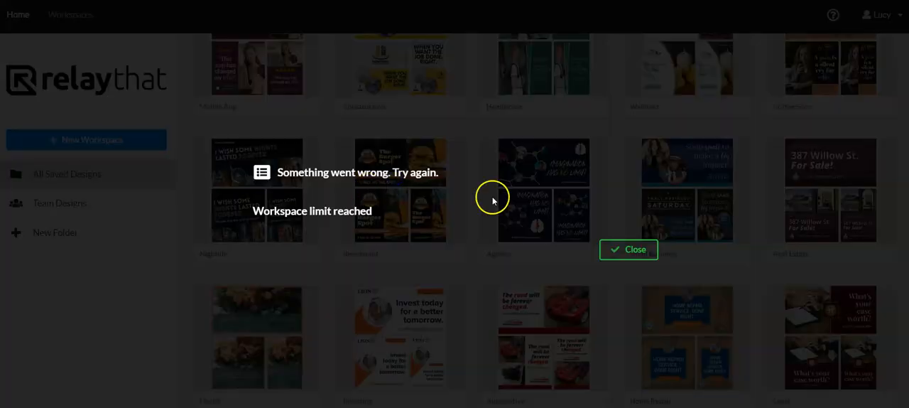
left_click(736, 233)
left_click(629, 256)
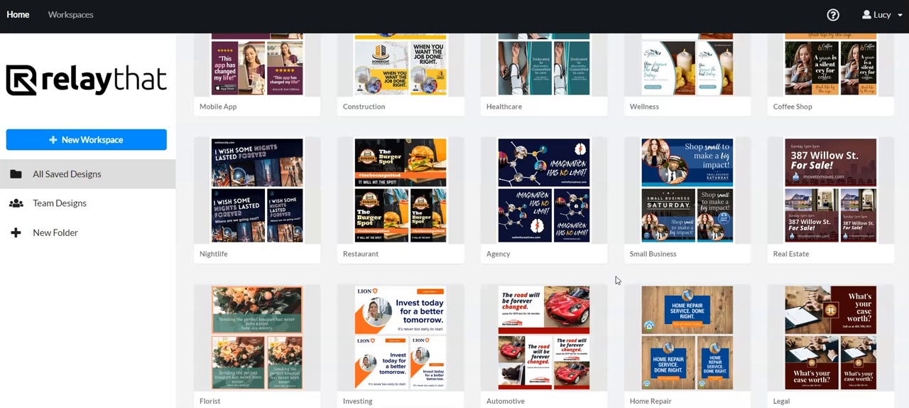
scroll(617, 280, "up", 5)
left_click(406, 125)
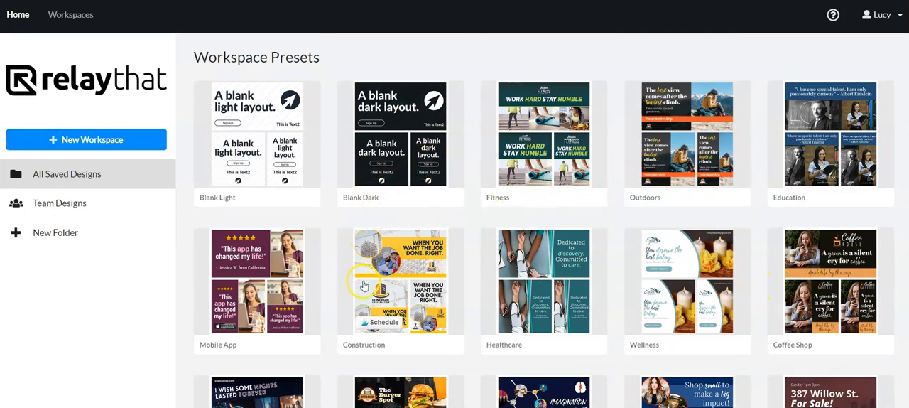
Step: Open the collection of all saved designs and look through the existing pin designs
left_click(84, 177)
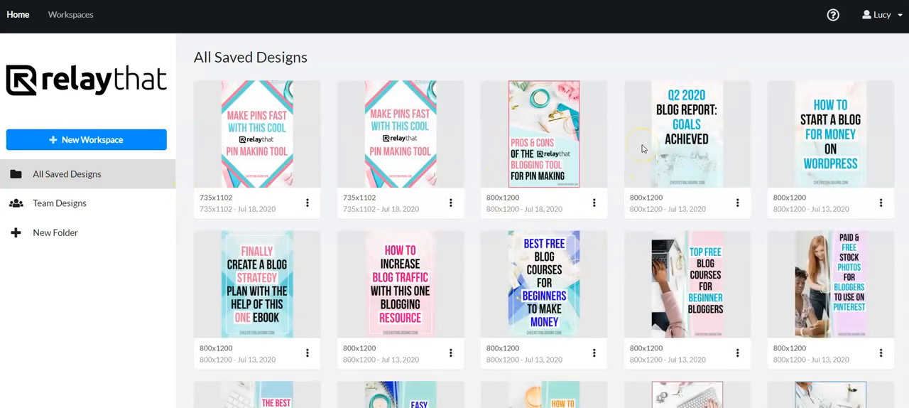
scroll(641, 164, "down", 1)
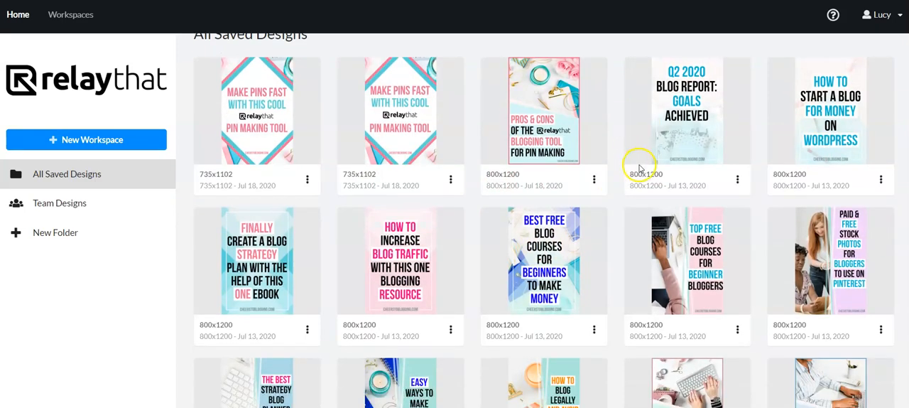
scroll(639, 166, "down", 6)
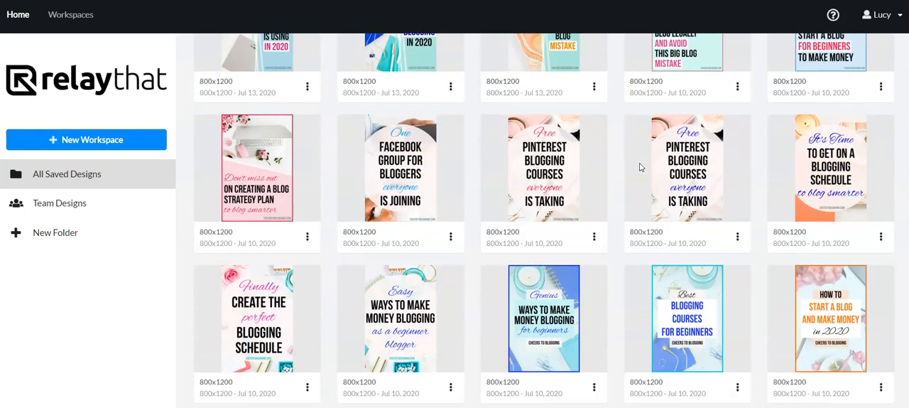
scroll(639, 167, "down", 5)
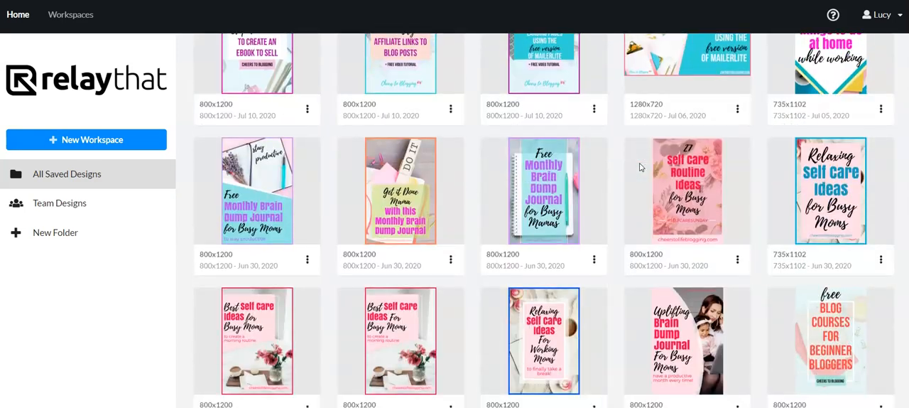
scroll(639, 167, "up", 4)
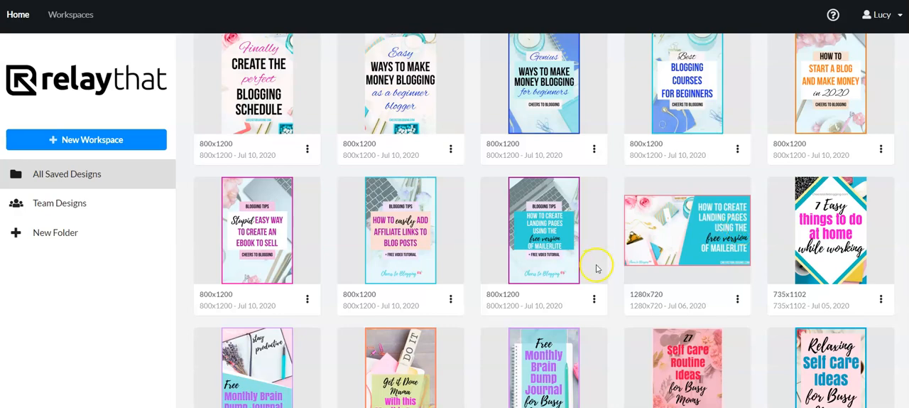
scroll(597, 269, "up", 15)
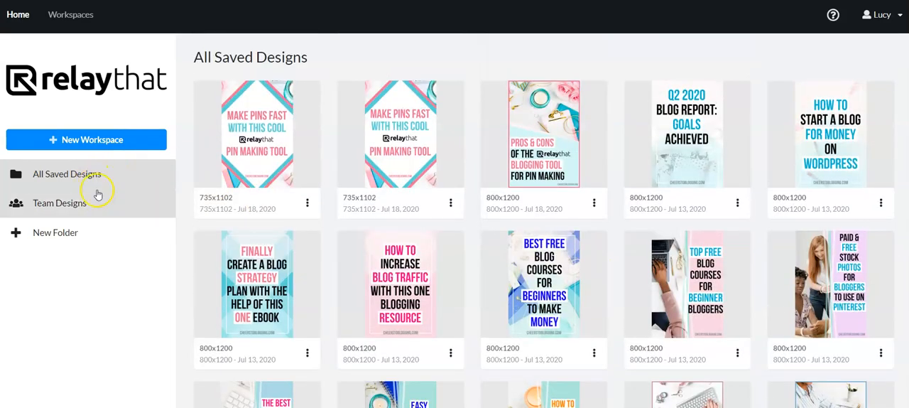
Step: Open the Blogging Pins workspace and display its Pinterest Pin layouts from the social formats
left_click(72, 16)
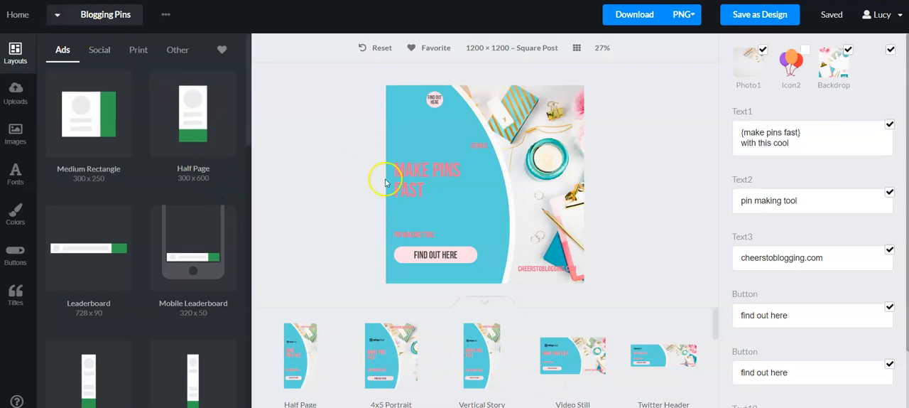
left_click(99, 48)
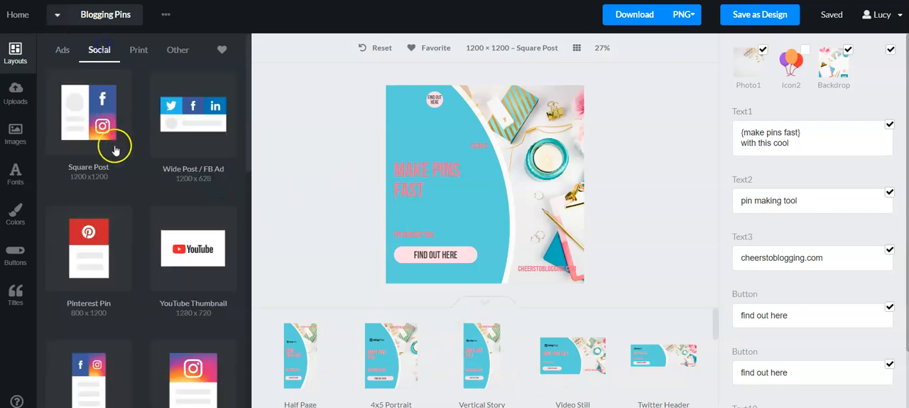
left_click(107, 245)
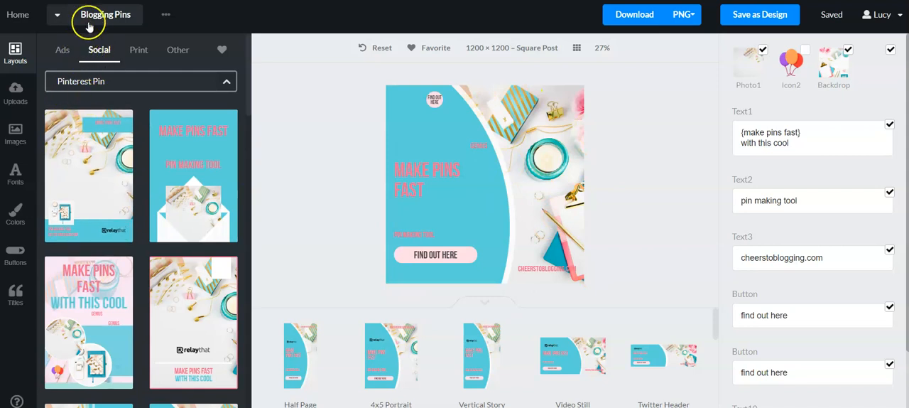
Step: Switch to the Father's Day Gift Ideas workspace and return to the Blogging Pins workspace
left_click(88, 17)
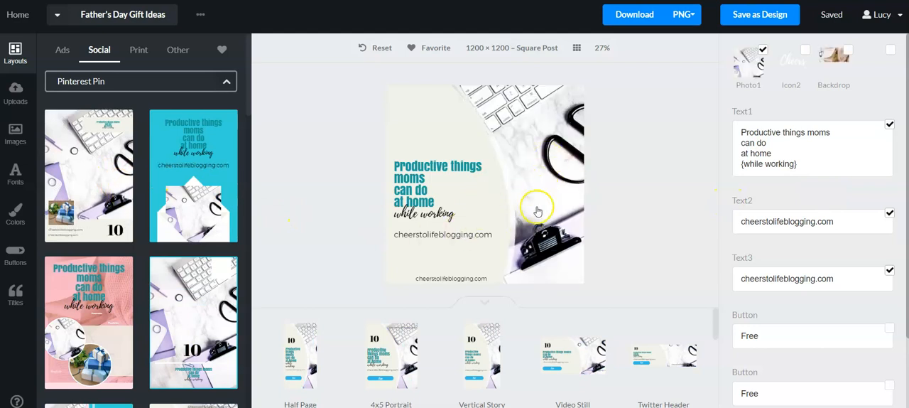
left_click(96, 12)
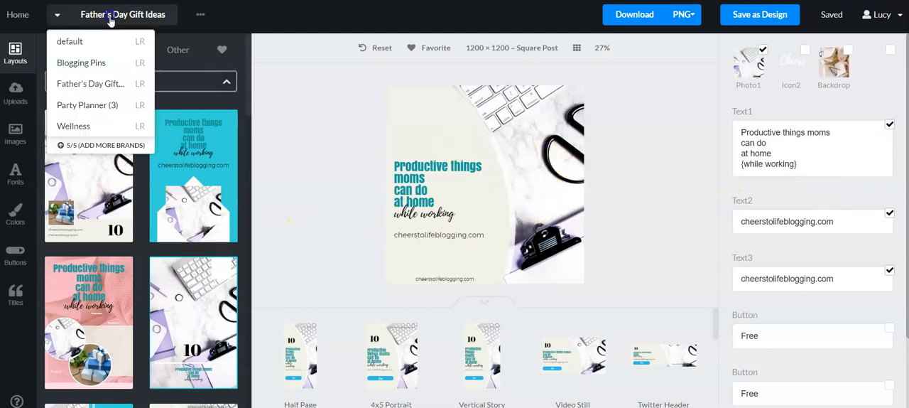
left_click(96, 67)
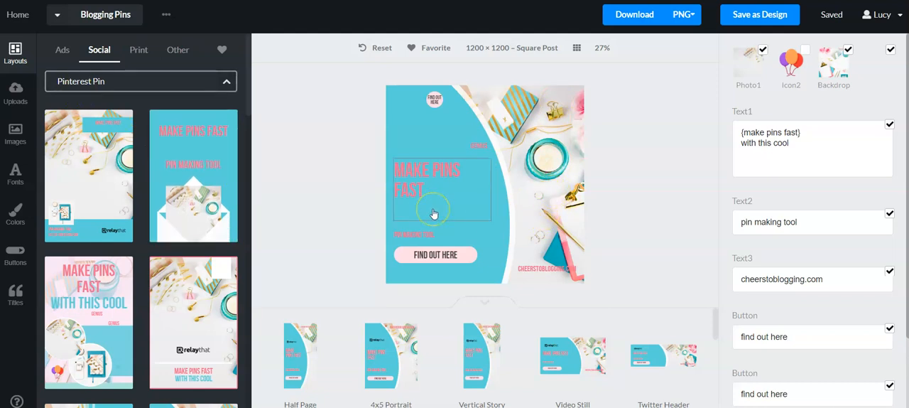
left_click(409, 170)
left_click(789, 145)
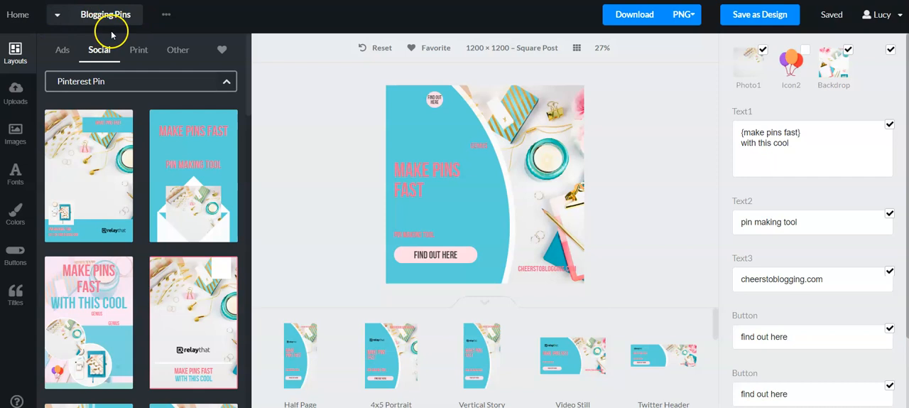
Step: Look through the layout formats offered for ads in the Blogging Pins workspace
left_click(63, 57)
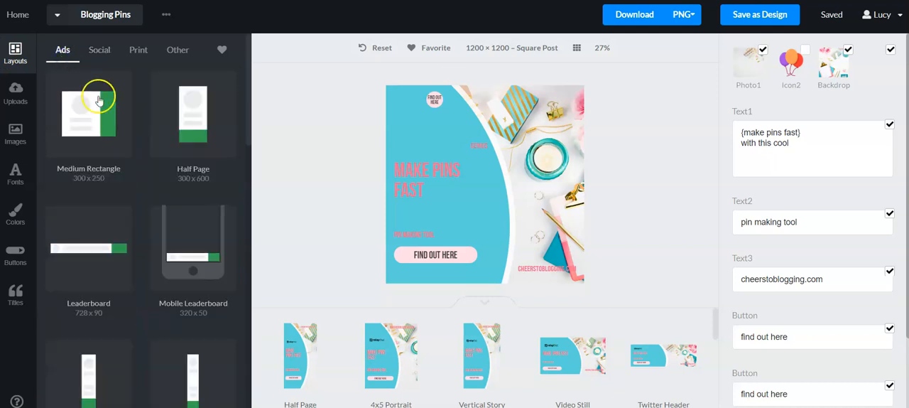
scroll(168, 159, "down", 9)
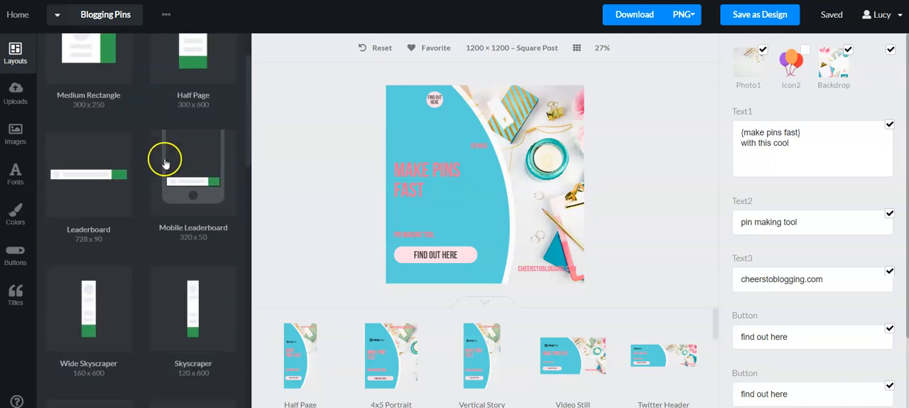
scroll(169, 169, "down", 5)
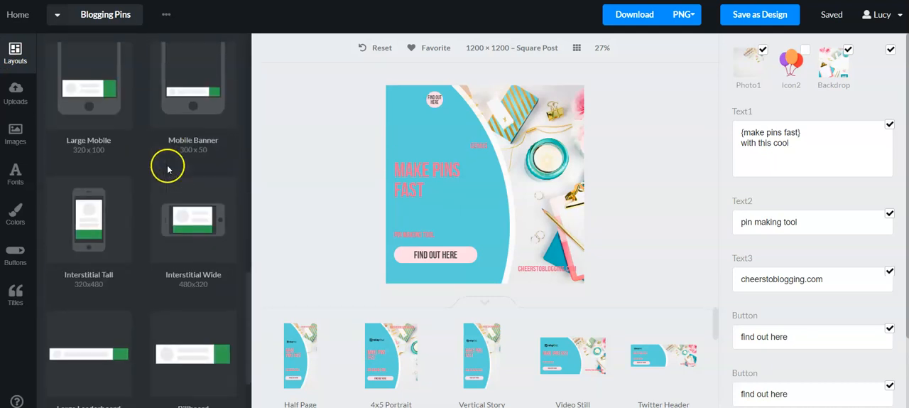
scroll(168, 168, "up", 14)
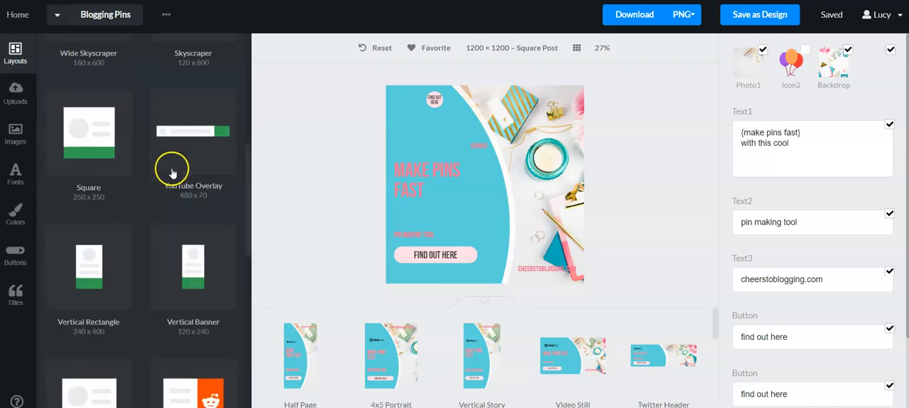
Step: Return to the social formats and open the 800 x 1200 Pinterest Pin layouts
left_click(101, 49)
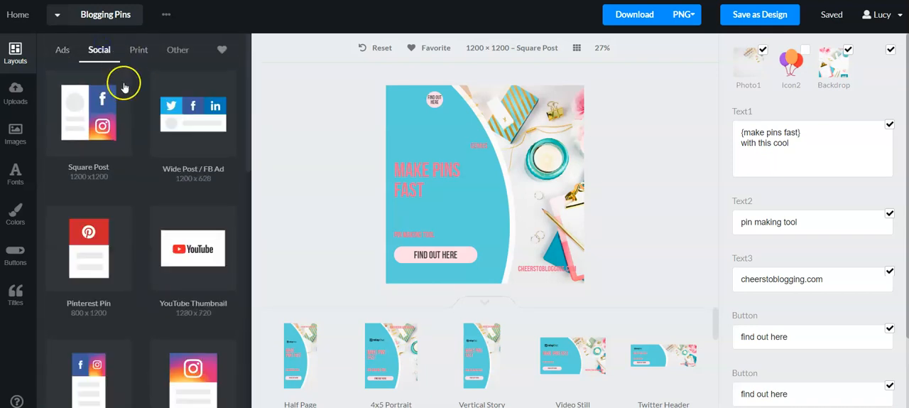
scroll(124, 209, "down", 2)
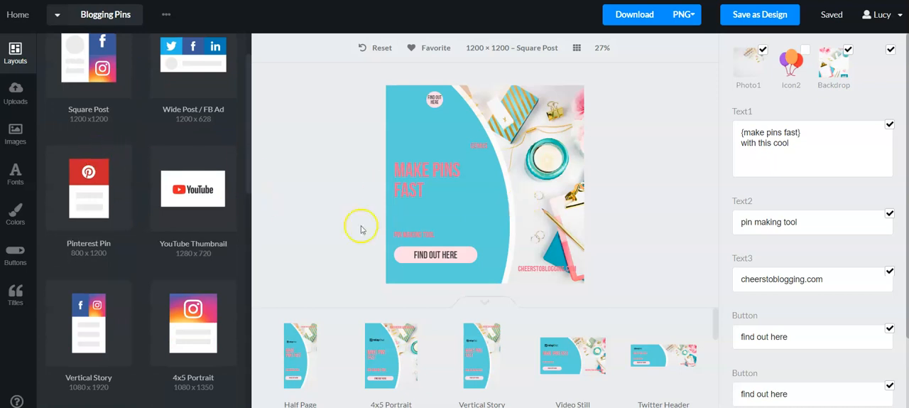
left_click(98, 184)
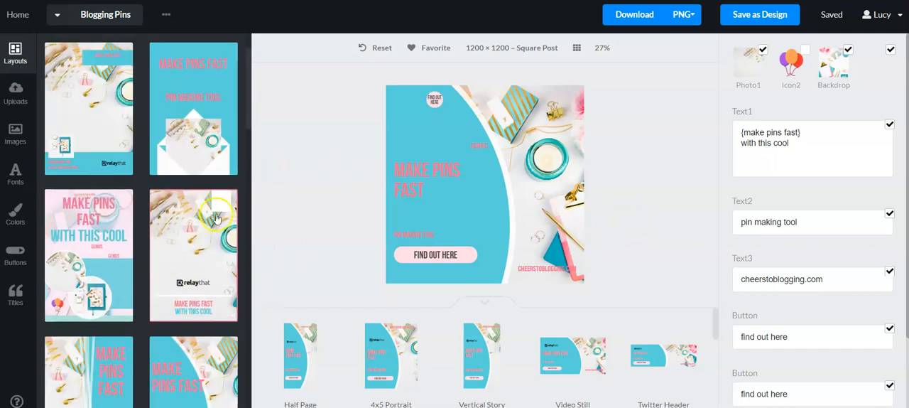
Step: Apply the Pinterest Pin layout with a white slanted heading area above the desk photo and the logo near the base
scroll(153, 99, "down", 10)
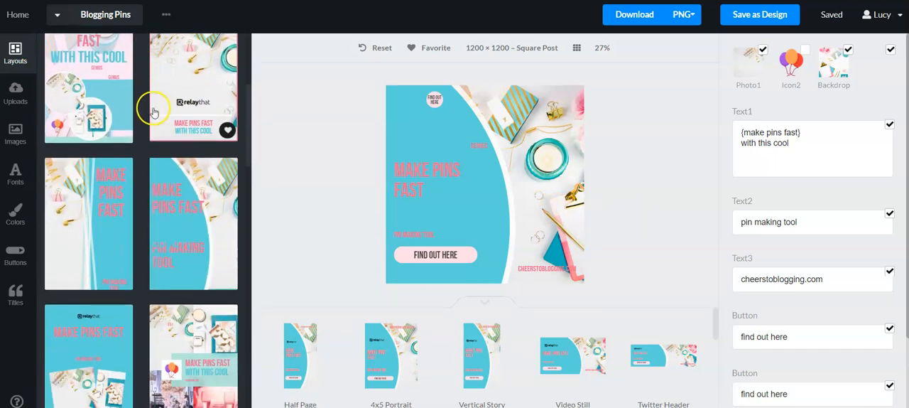
scroll(153, 120, "down", 10)
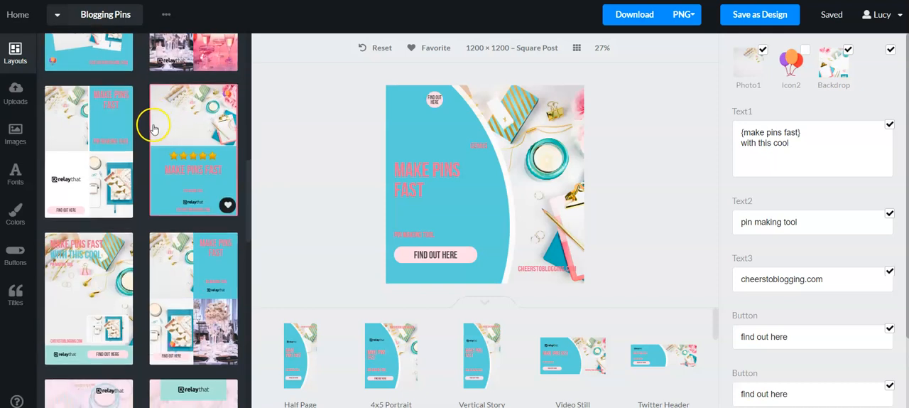
scroll(153, 129, "down", 10)
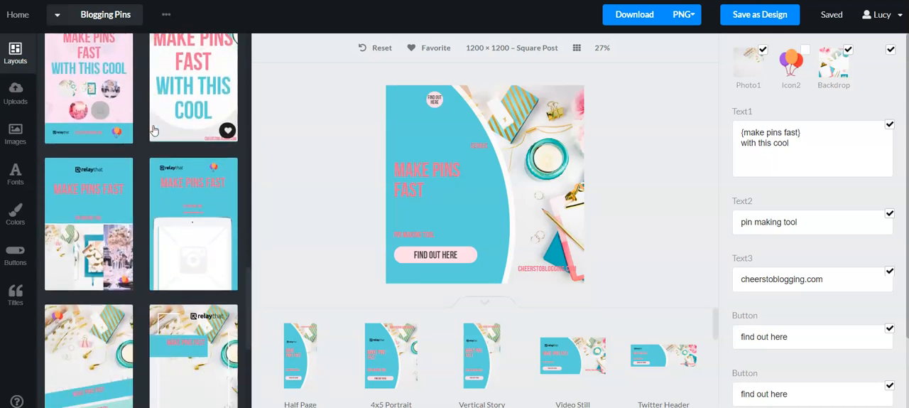
scroll(153, 129, "down", 2)
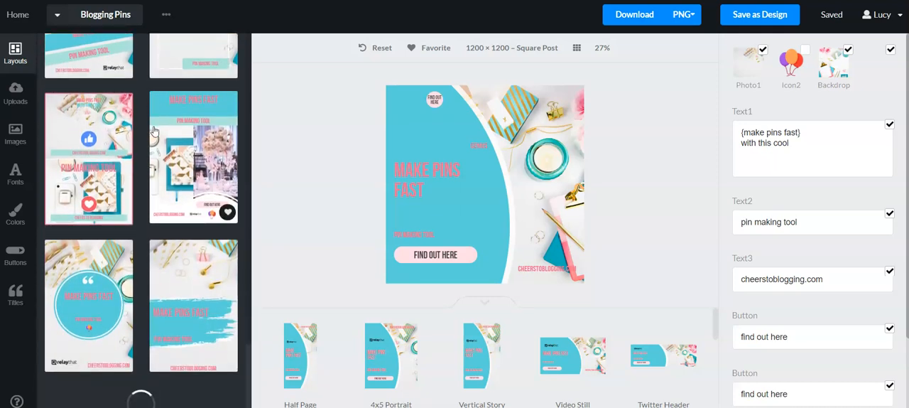
scroll(142, 209, "down", 6)
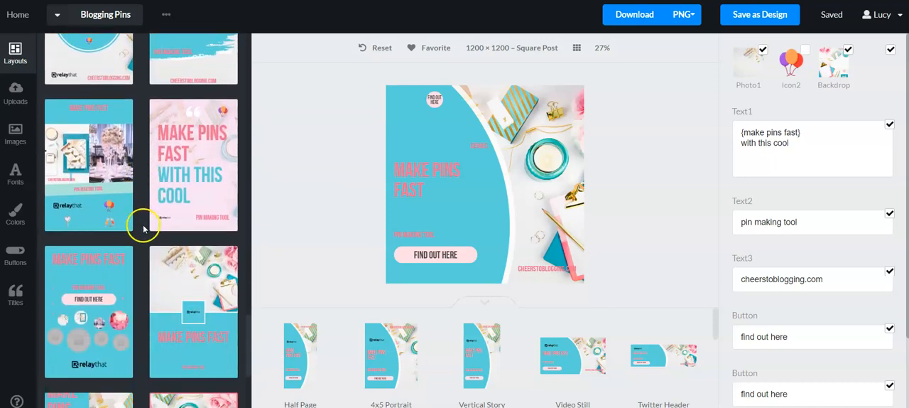
scroll(143, 228, "down", 6)
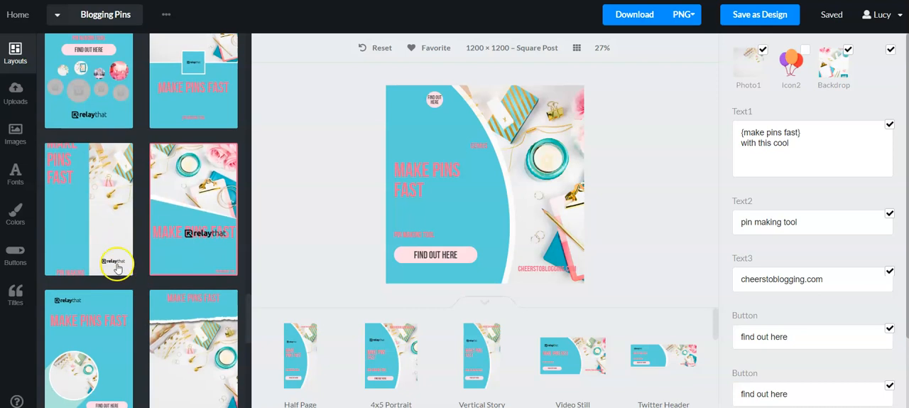
scroll(132, 261, "down", 7)
scroll(135, 264, "down", 5)
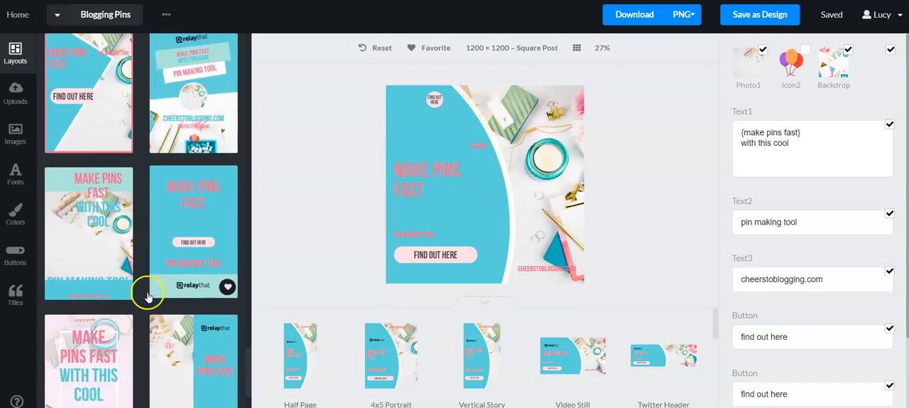
scroll(144, 287, "down", 6)
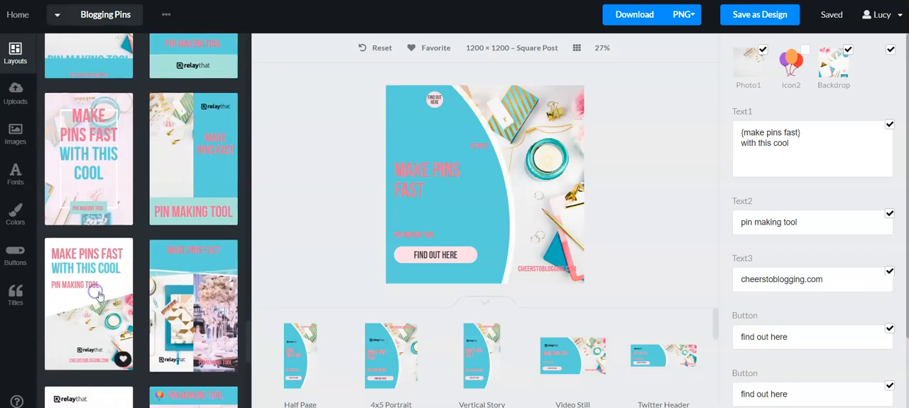
left_click(99, 295)
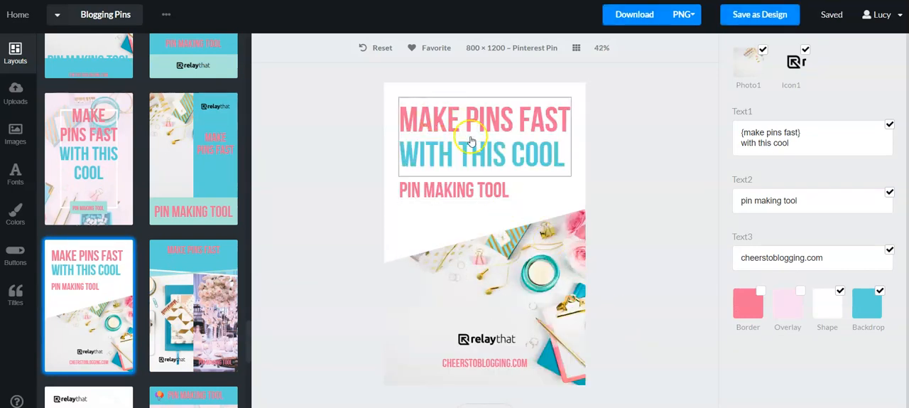
Step: Move the heading up, bring the "pin making tool" line and the logo directly beneath it, and lower the website address slightly
left_click(522, 145)
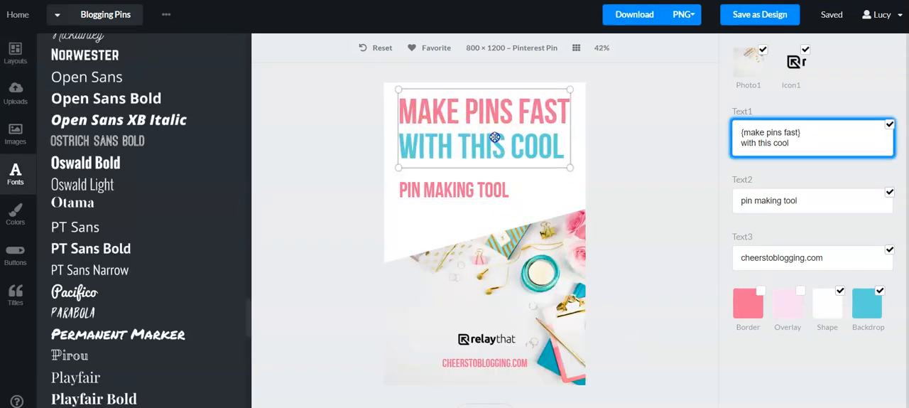
left_click_drag(446, 186, 442, 176)
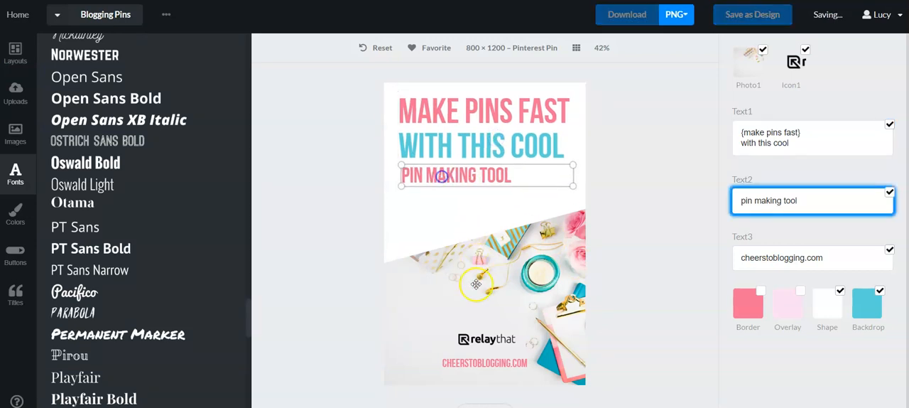
left_click_drag(499, 345, 438, 198)
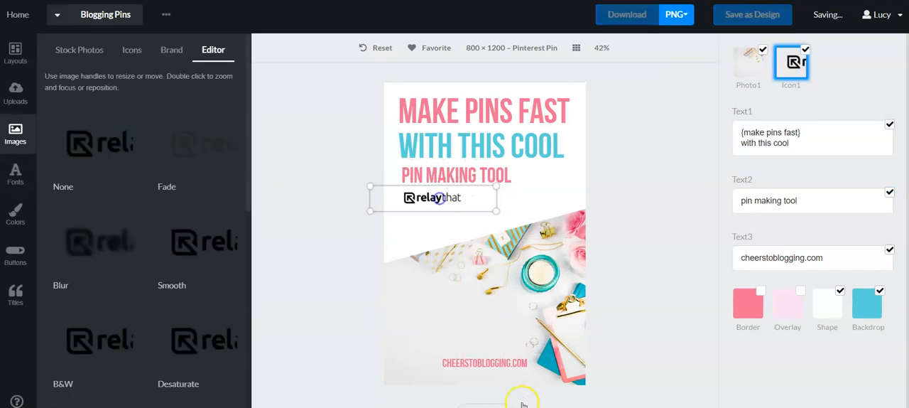
left_click(502, 369)
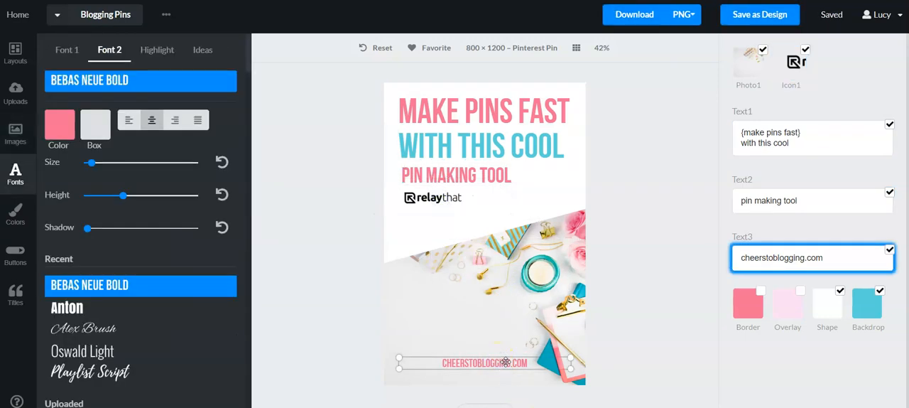
left_click(592, 362)
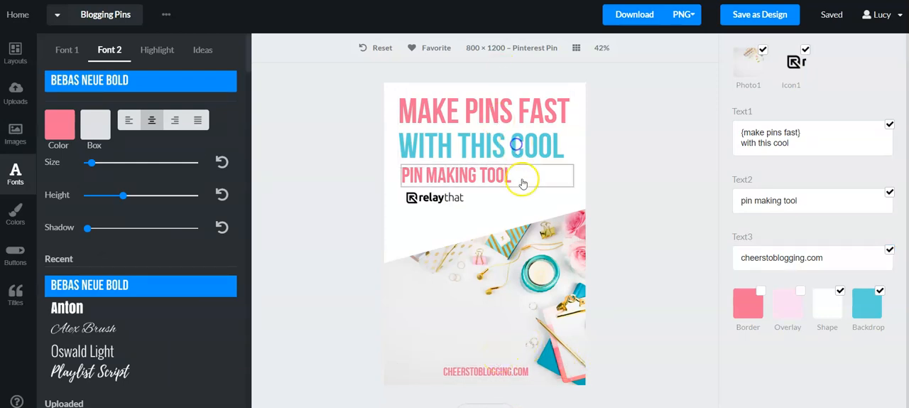
Step: Shrink the pin's main heading slightly by resizing its text box
left_click(568, 160)
mouse_move(577, 171)
left_mouse_down()
mouse_move(592, 191)
mouse_move(572, 168)
left_mouse_up()
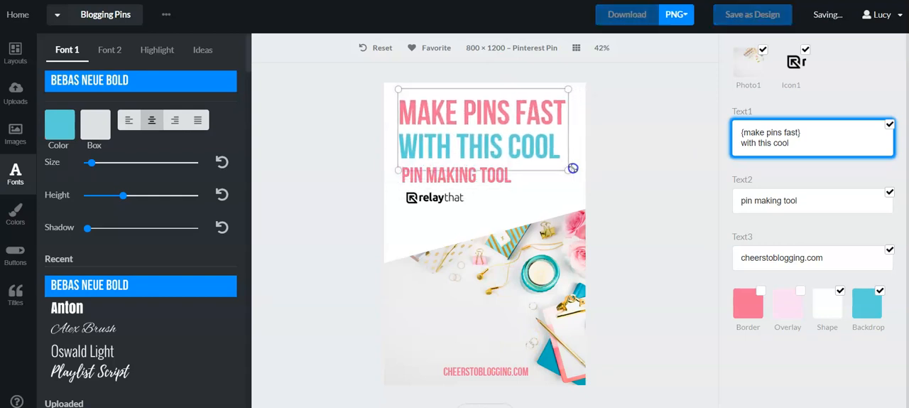
left_click(659, 212)
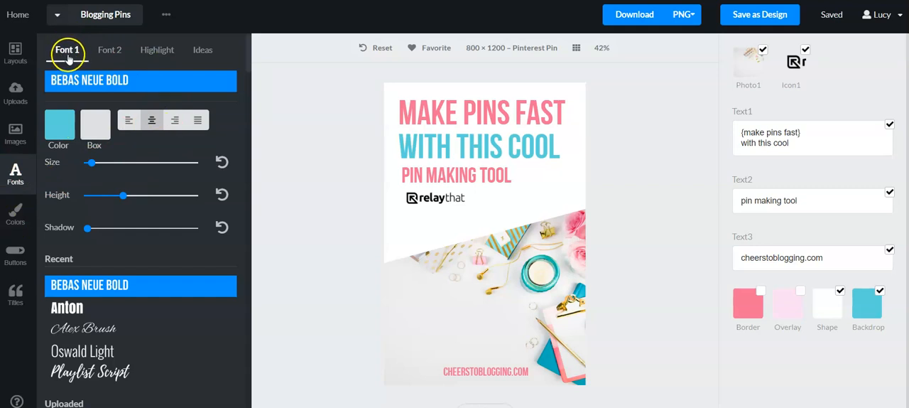
Step: Set the highlight font of the bracketed phrase "make pins fast" to Playlist Script
left_click(115, 51)
left_click(162, 55)
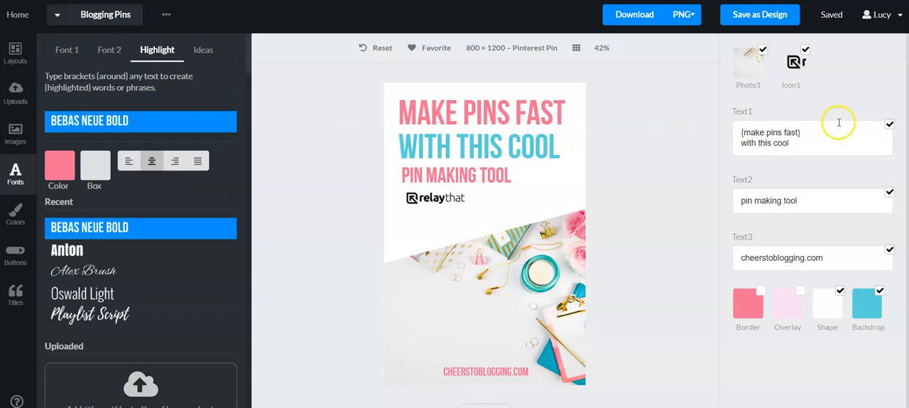
left_click(801, 134)
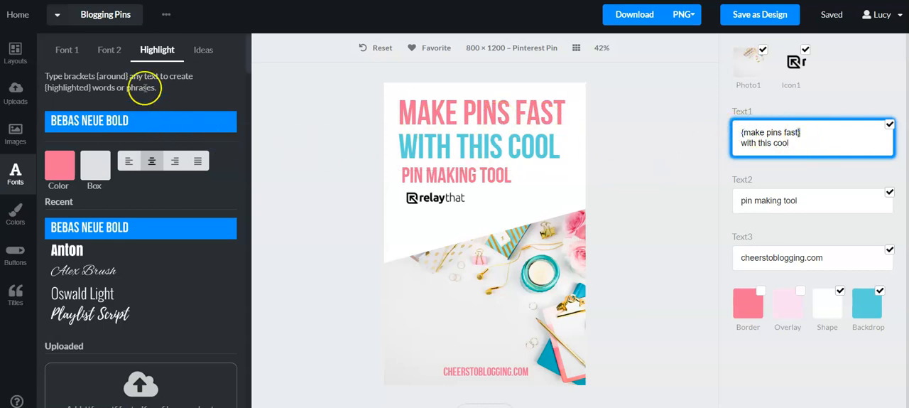
left_click(81, 311)
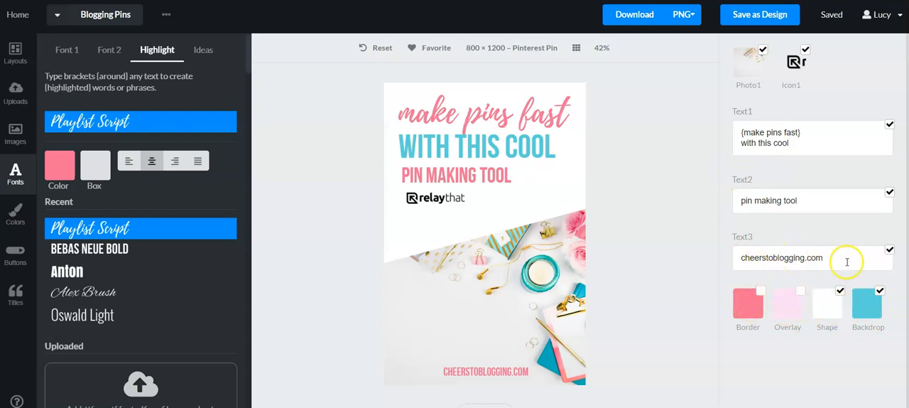
Step: Hide the Text2 and Text3 lines one at a time and show each of them again
left_click(889, 192)
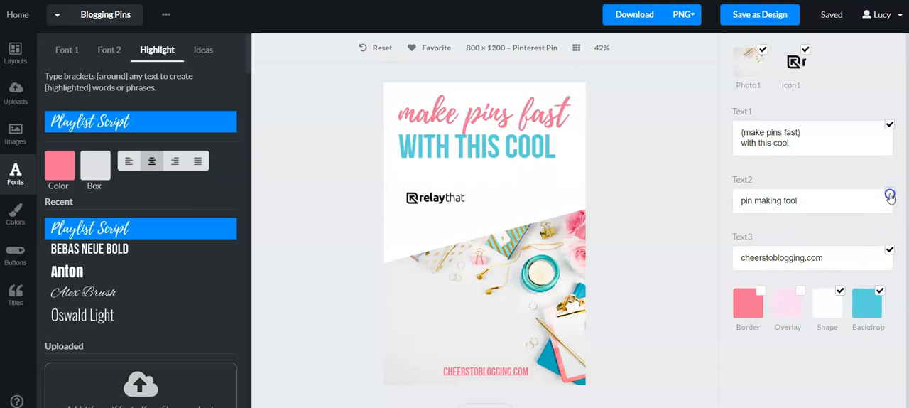
left_click(890, 194)
left_click(891, 253)
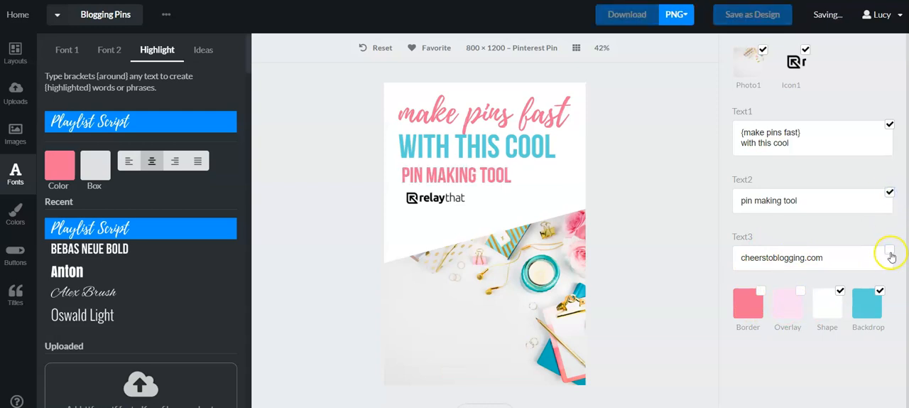
left_click(890, 252)
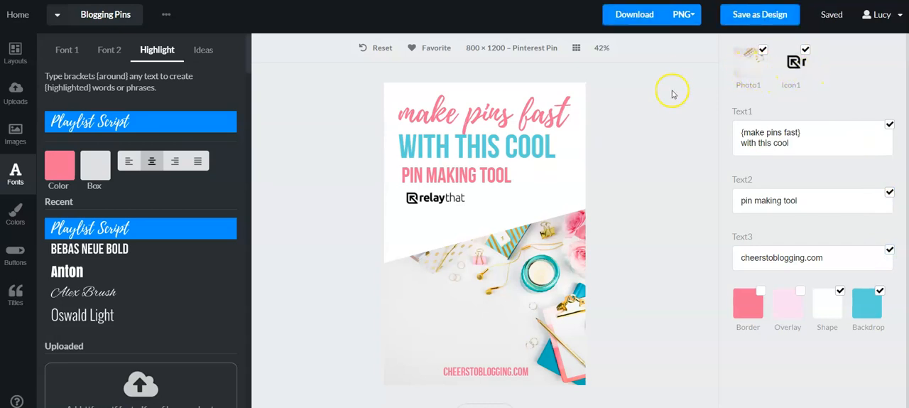
Step: Apply the Pinterest Pin layout with a curved blue section beside the photo, and try its "find out here" button on and off
left_click(15, 51)
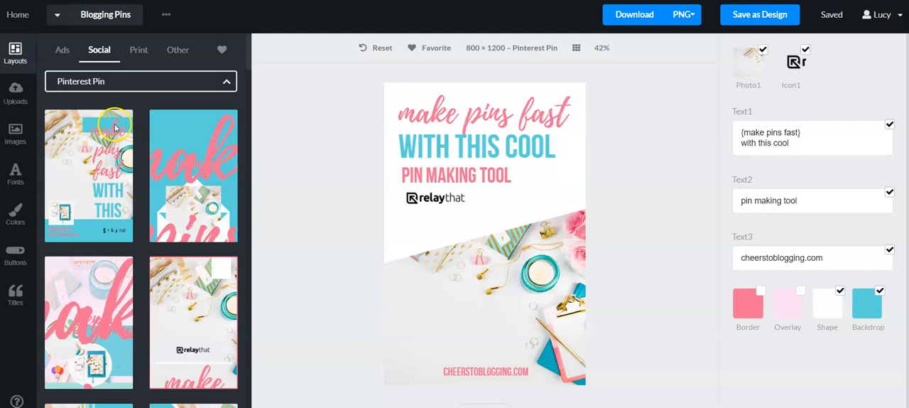
scroll(171, 184, "down", 1)
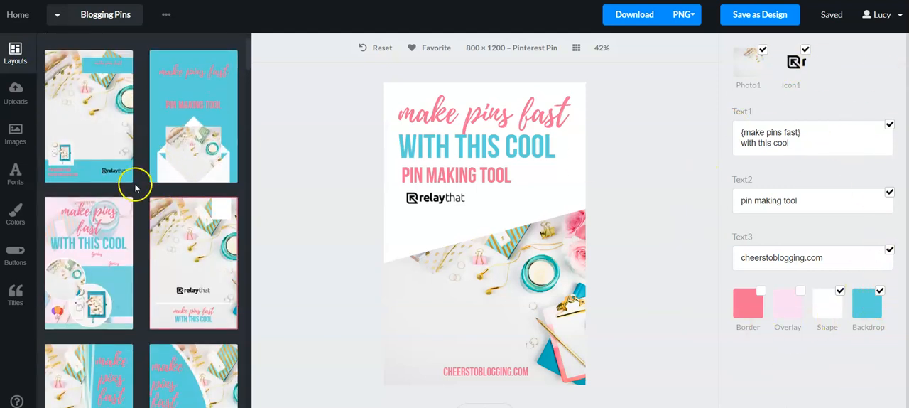
scroll(135, 181, "down", 3)
left_click(184, 238)
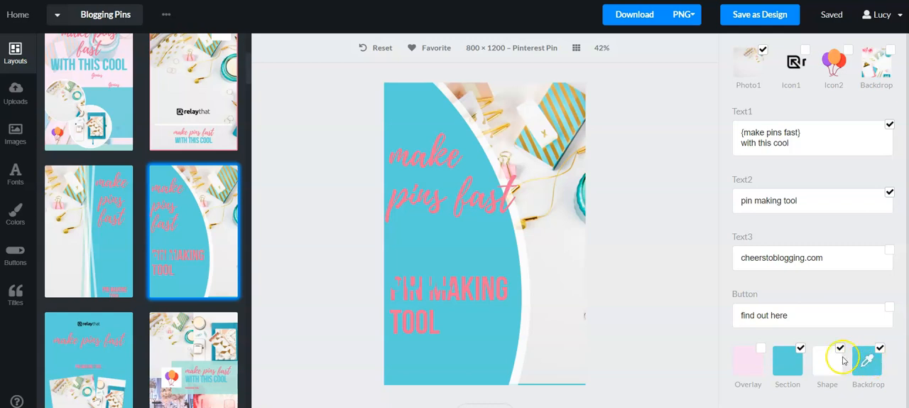
left_click(890, 307)
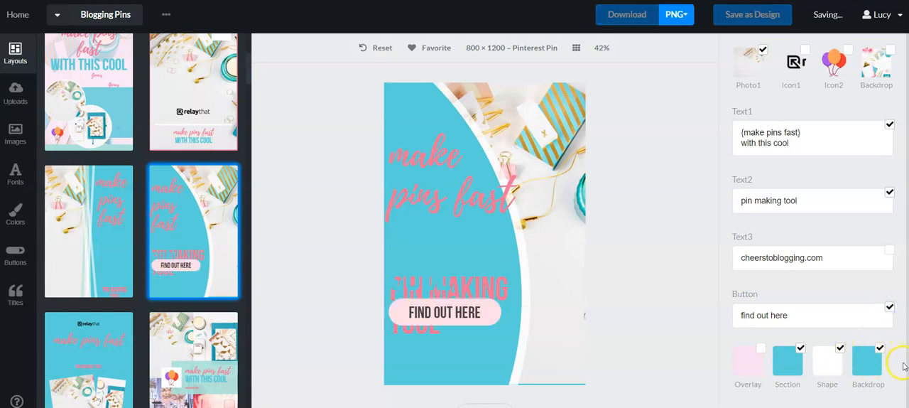
left_click(893, 308)
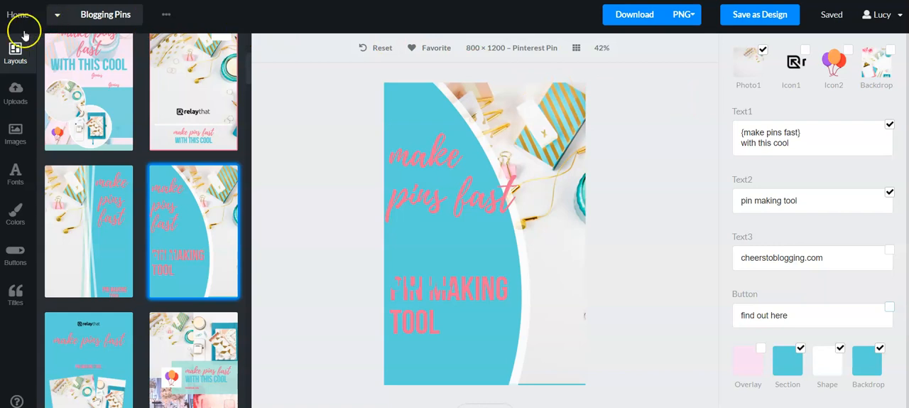
Step: Replace Photo1 with the uploaded picture of the person in a fluffy pink coat holding a magazine
left_click(15, 93)
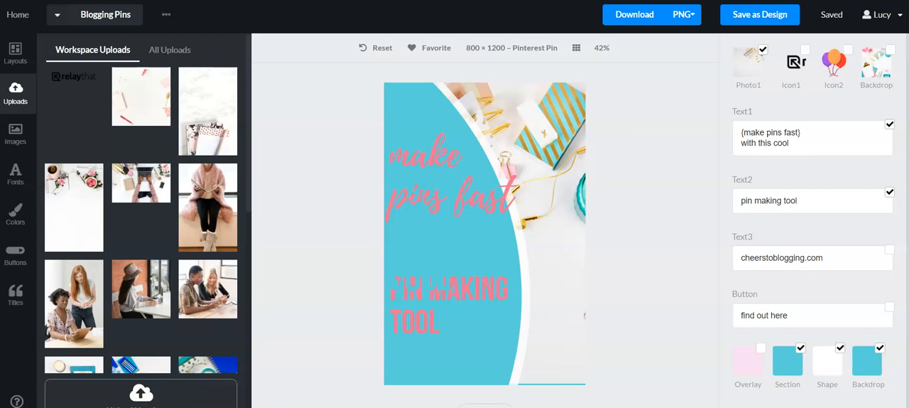
mouse_move(211, 209)
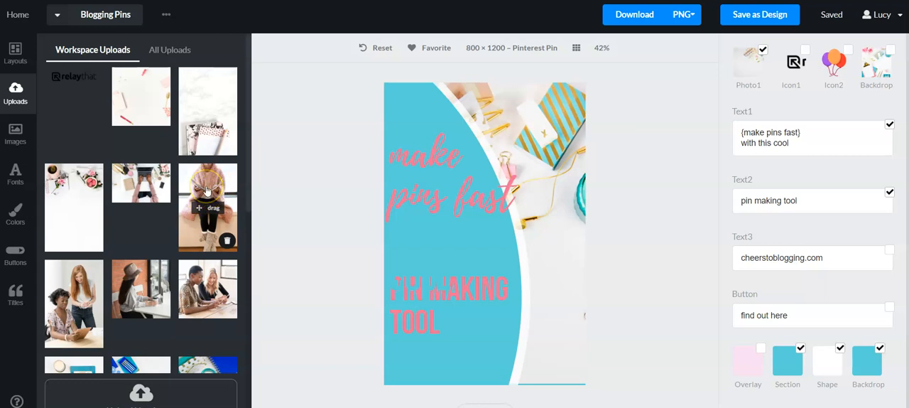
left_click_drag(254, 187, 749, 68)
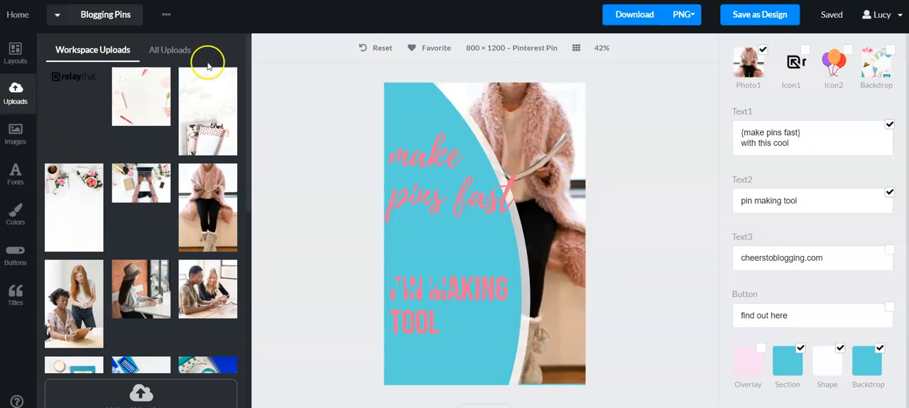
Step: Look through the complete collection of uploaded images, beyond those of the current workspace
left_click(168, 50)
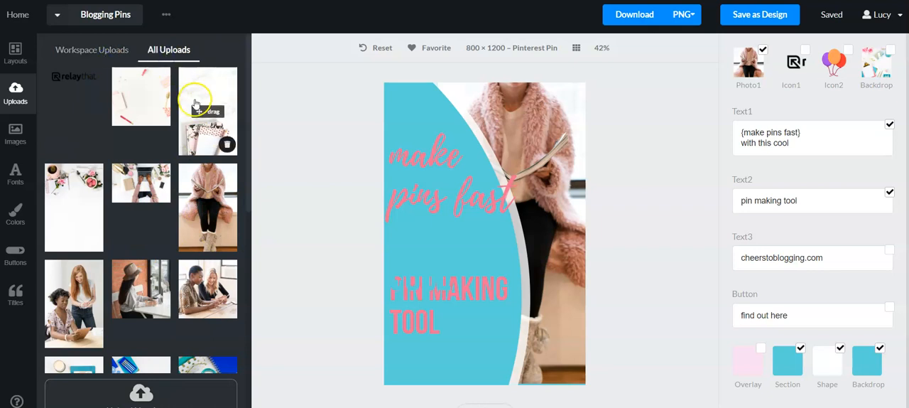
scroll(192, 178, "down", 5)
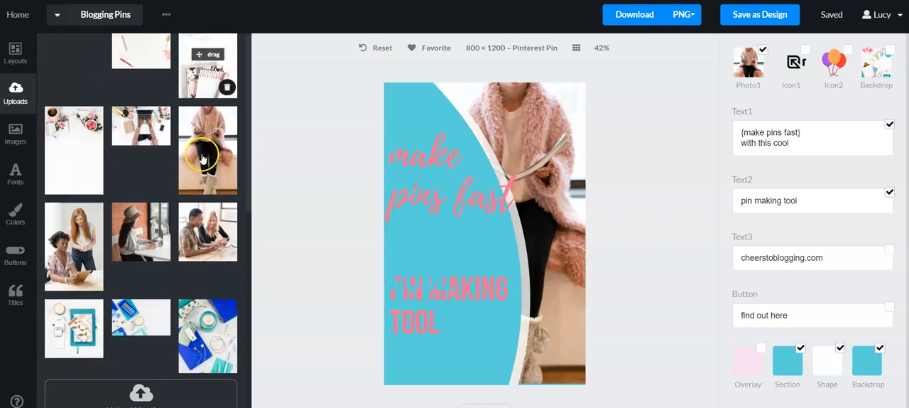
scroll(192, 185, "down", 10)
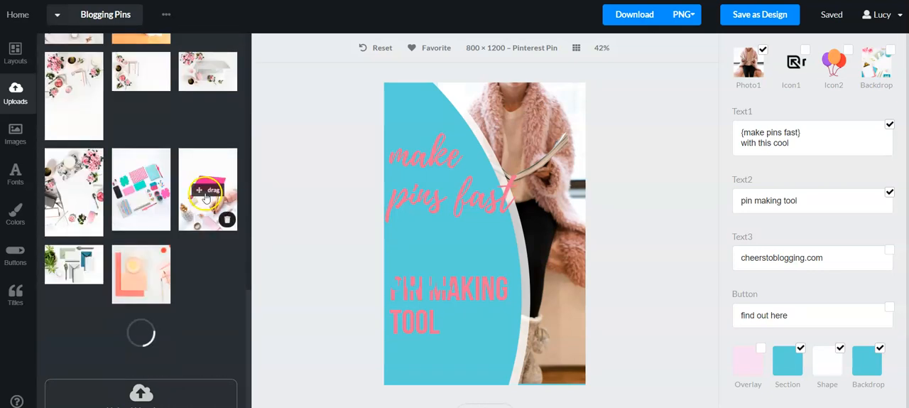
scroll(207, 198, "up", 15)
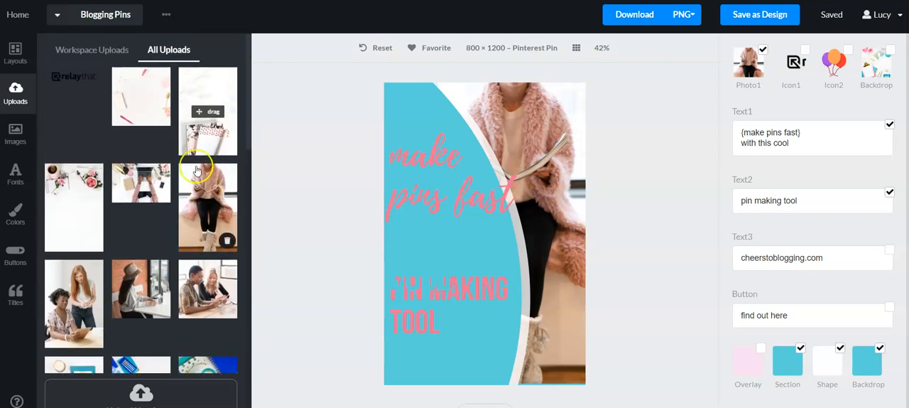
Step: Look through the uploads of the Father's Day Gift Ideas workspace and return to the Blogging Pins workspace
left_click(108, 14)
left_click(90, 83)
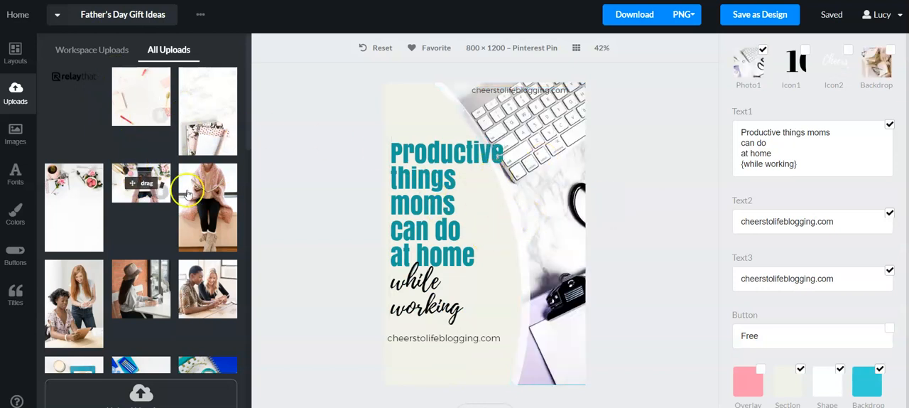
scroll(120, 131, "down", 10)
scroll(182, 148, "up", 6)
scroll(170, 128, "up", 6)
left_click(65, 49)
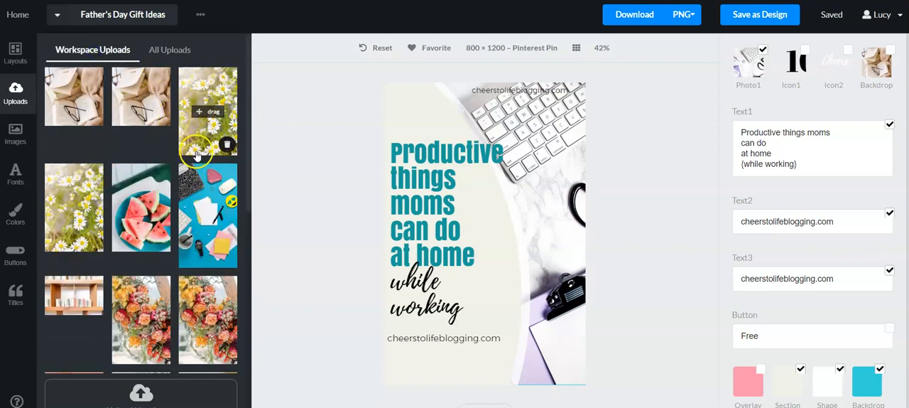
scroll(204, 149, "down", 3)
scroll(208, 170, "down", 5)
scroll(199, 167, "up", 10)
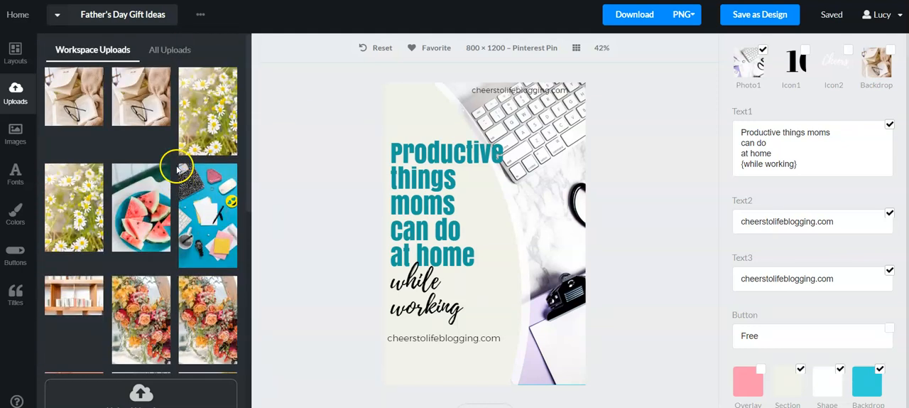
left_click(154, 15)
left_click(113, 65)
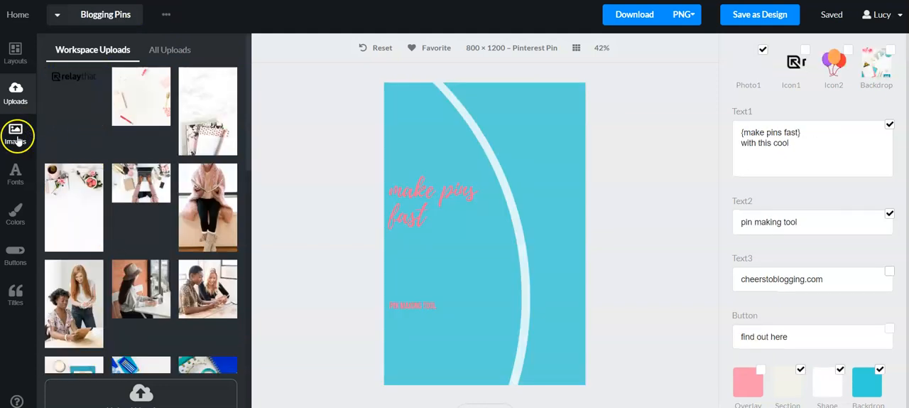
Step: Search the stock photos for "blogging" and look through the images offered
left_click(16, 136)
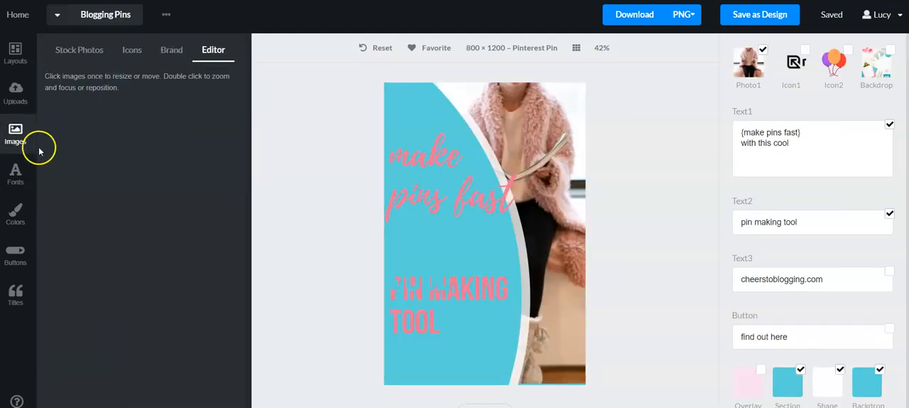
left_click(79, 51)
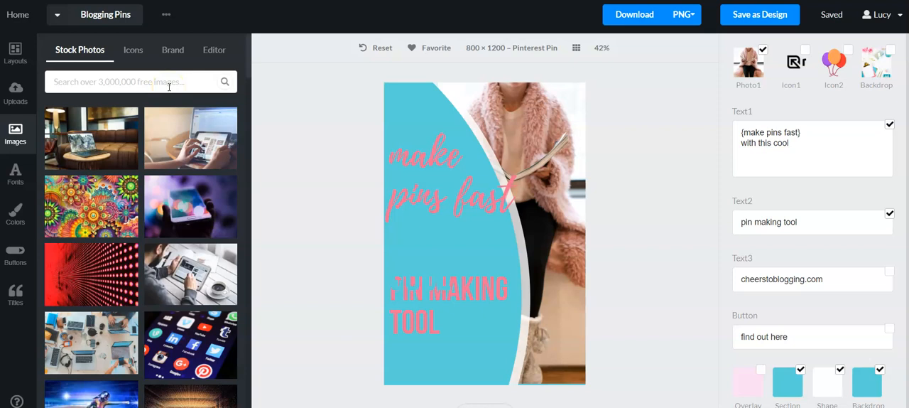
scroll(162, 138, "down", 3)
scroll(163, 138, "up", 3)
left_click(97, 79)
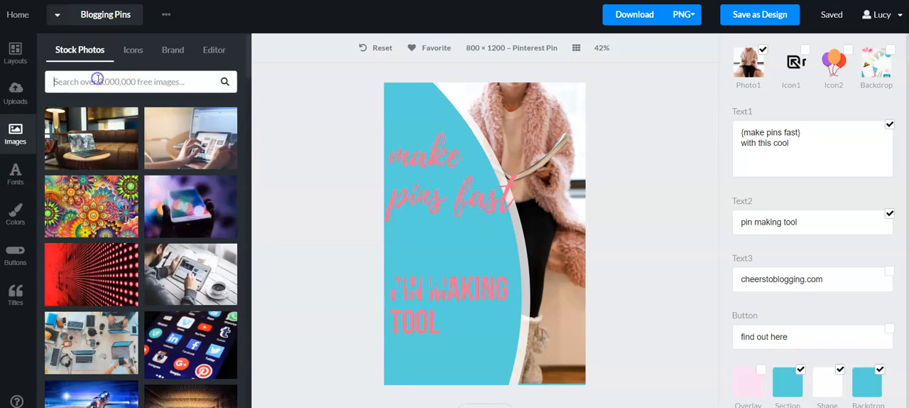
type("blogging")
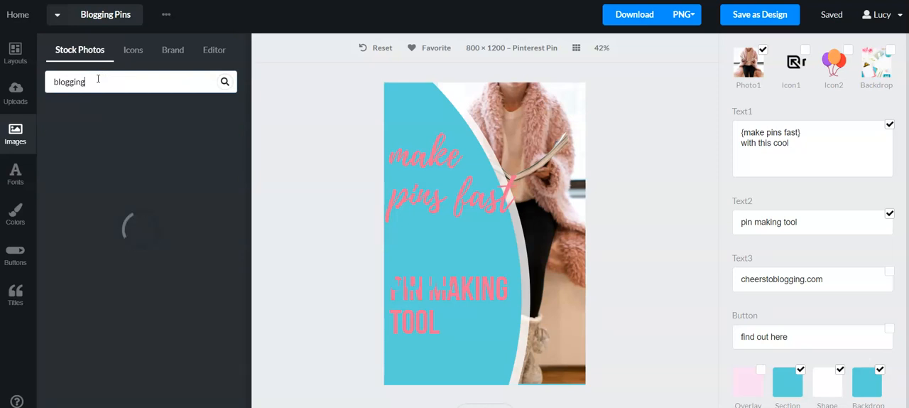
mouse_move(202, 265)
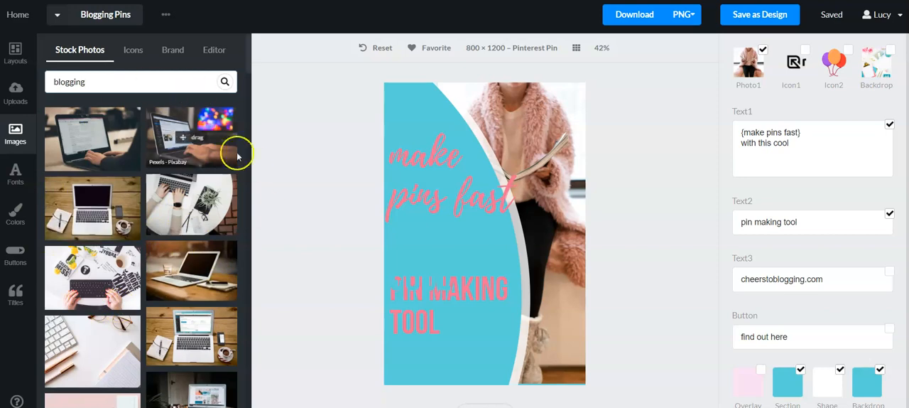
scroll(170, 236, "down", 10)
scroll(171, 236, "down", 15)
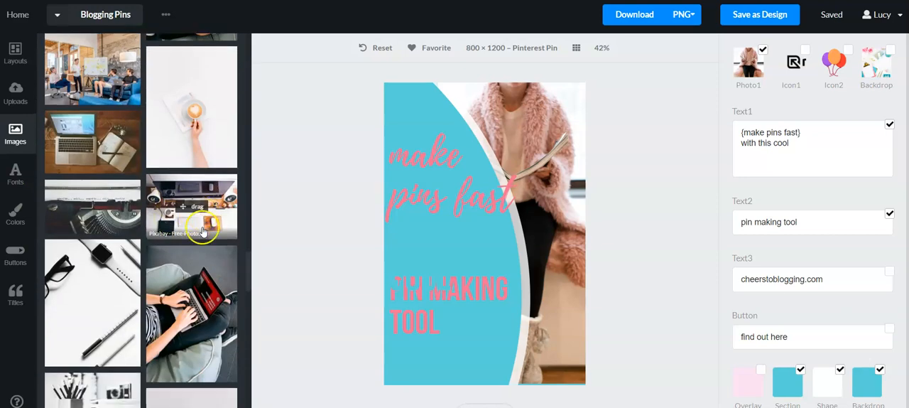
Step: Look further through the stock photos found for blogging
scroll(202, 231, "down", 3)
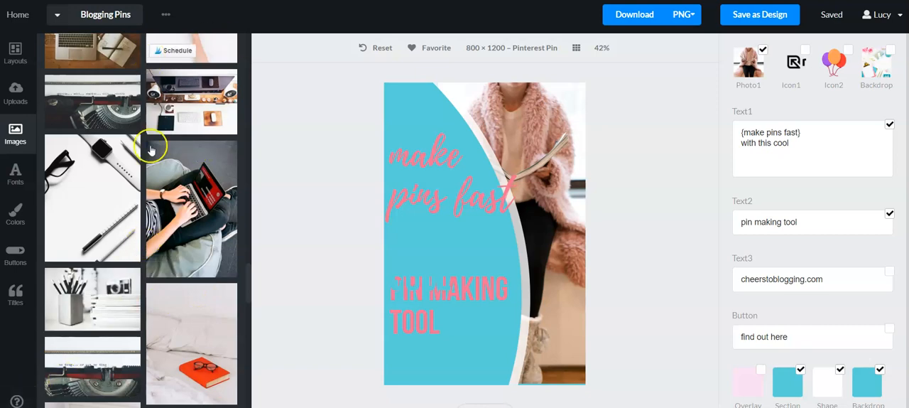
scroll(152, 173, "up", 3)
scroll(151, 172, "up", 10)
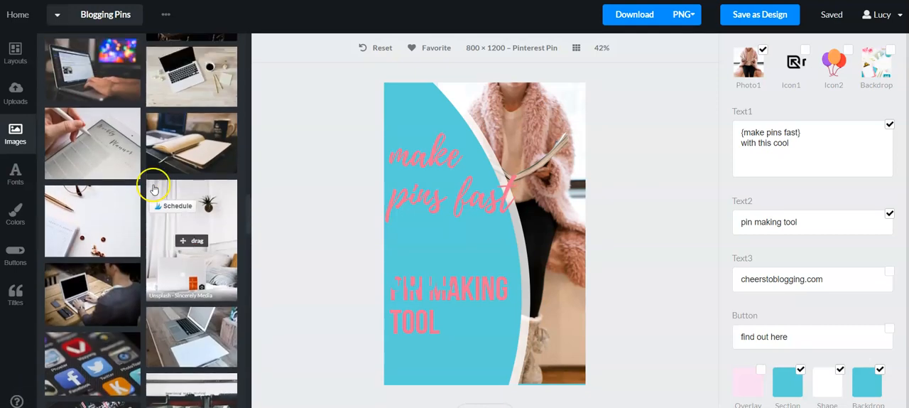
Step: Look through the available fonts, including the recent and system fonts and the area for uploading .ttf or .otf fonts
left_click(16, 174)
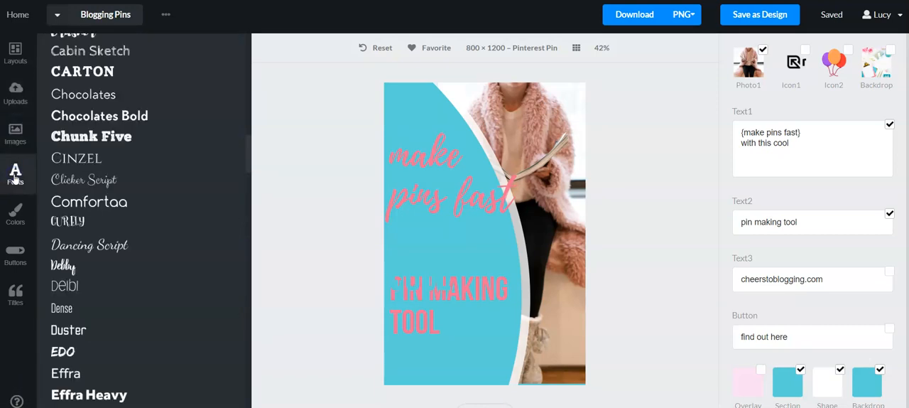
scroll(157, 189, "up", 5)
scroll(160, 192, "down", 20)
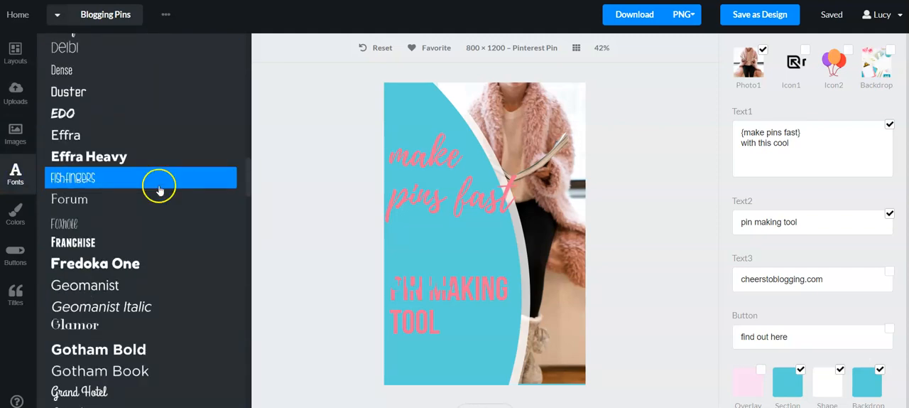
scroll(170, 202, "down", 5)
scroll(203, 239, "up", 15)
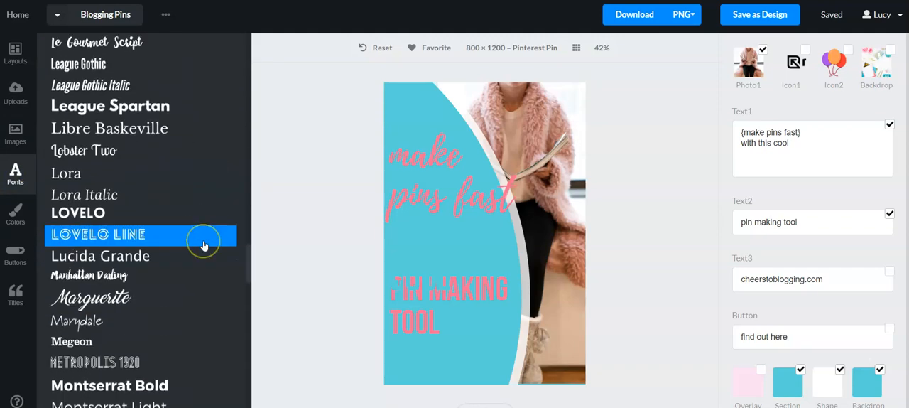
scroll(203, 242, "up", 15)
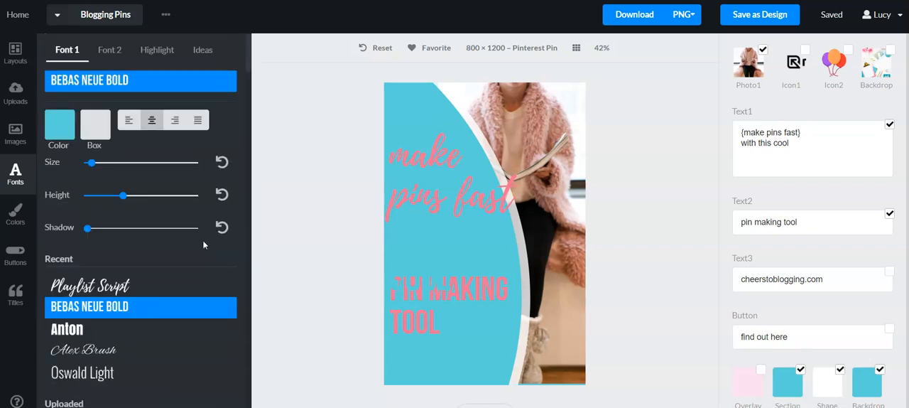
scroll(204, 245, "down", 3)
scroll(178, 185, "up", 1)
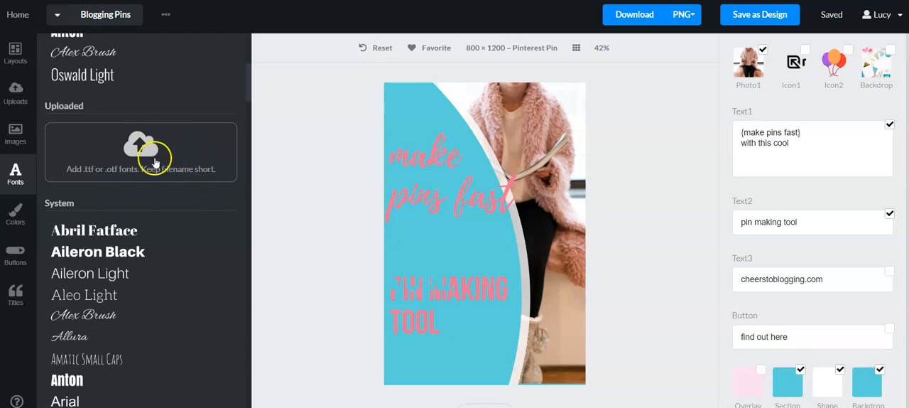
scroll(162, 168, "up", 3)
scroll(168, 174, "up", 2)
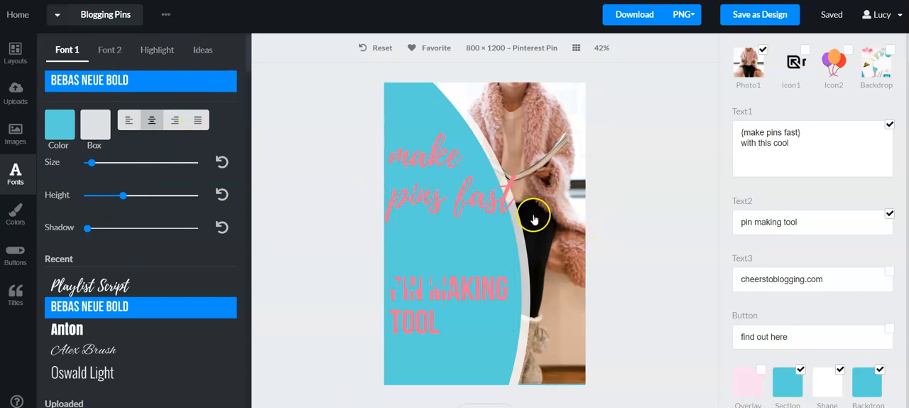
Step: Browse the colour palette ideas and try Mint Lipstick and Pretty Please on the pin
left_click(16, 224)
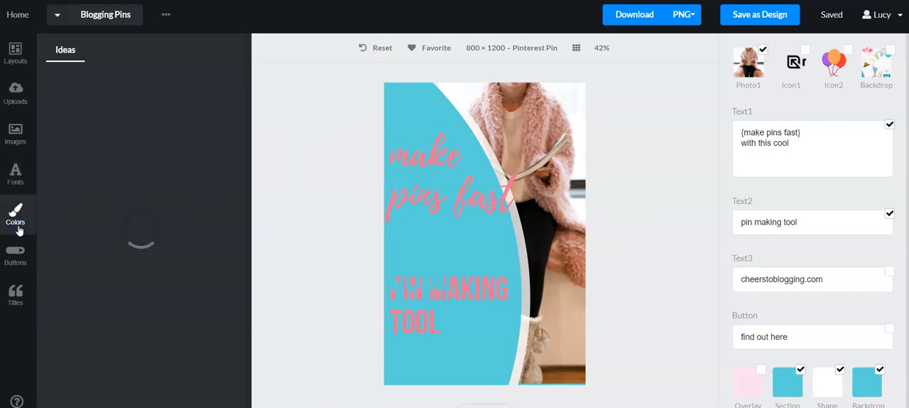
scroll(135, 229, "down", 2)
scroll(163, 248, "down", 6)
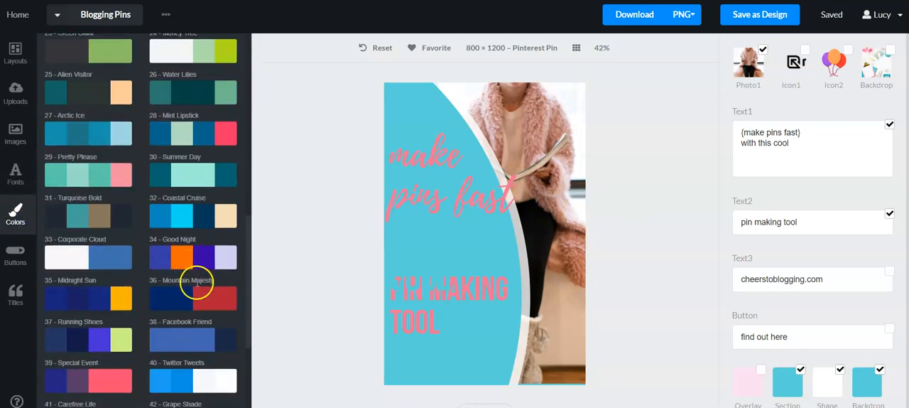
scroll(189, 245, "up", 2)
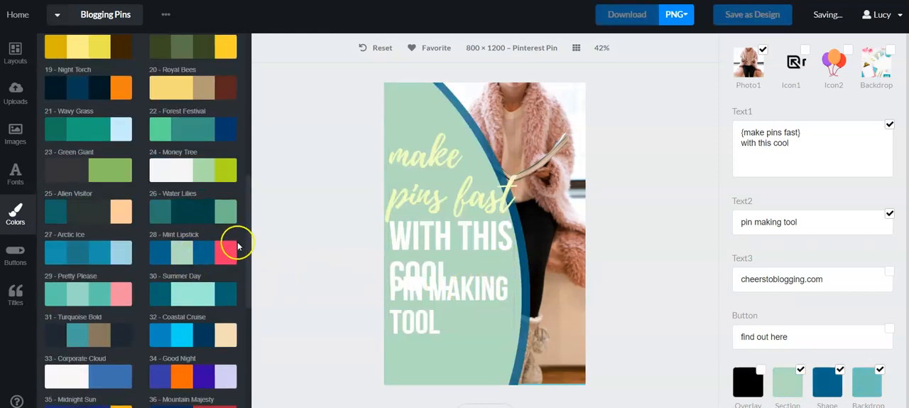
scroll(213, 248, "down", 3)
left_click(97, 175)
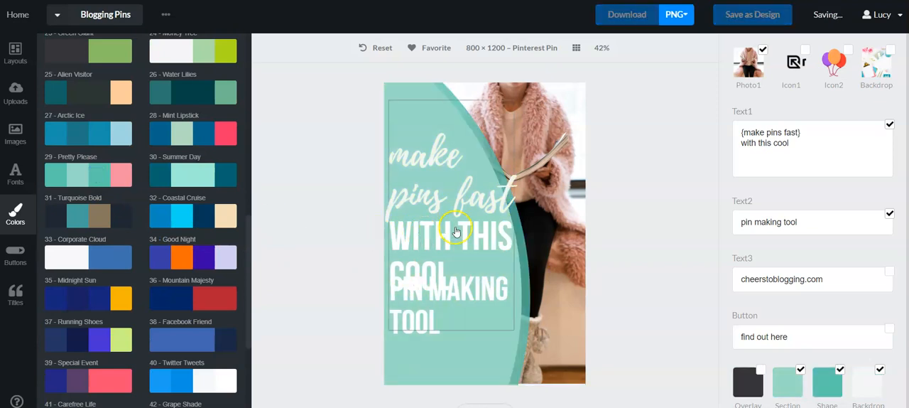
Step: Try the Mountain Majesty and Carefree Life palettes on the pin and settle on Velvet Cushion
left_click(197, 292)
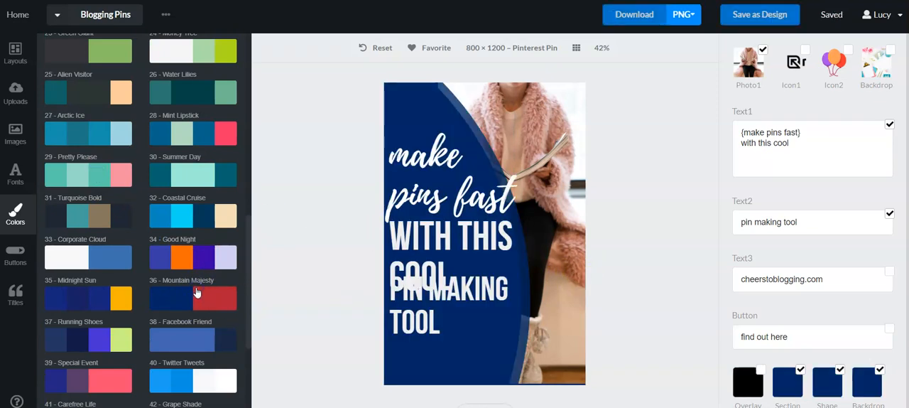
scroll(105, 258, "down", 3)
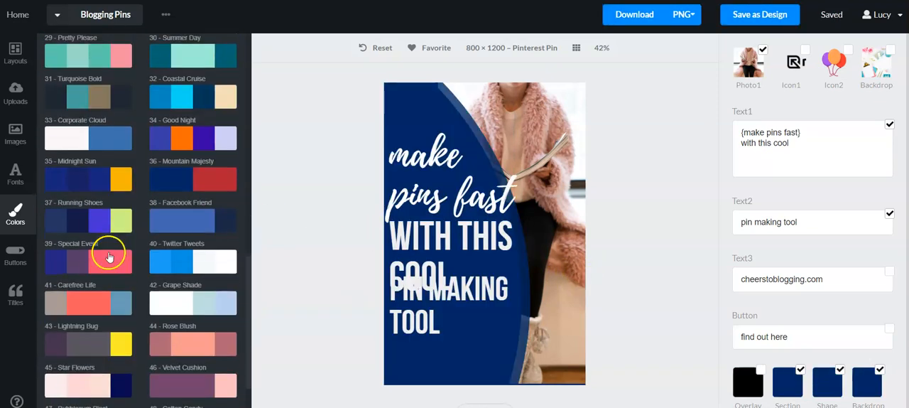
left_click(87, 302)
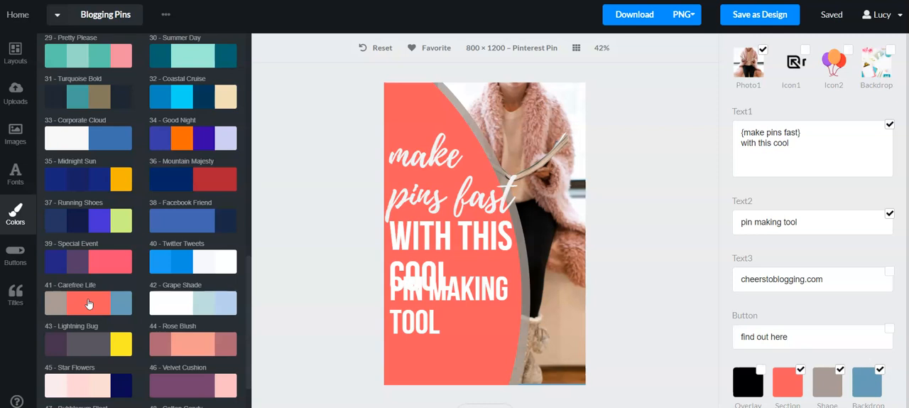
scroll(195, 331, "down", 3)
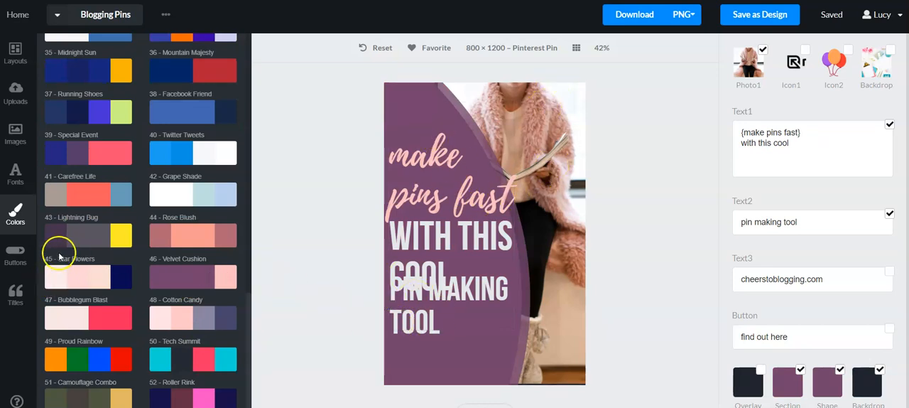
Step: Look over the button styles, show the "find out here" button on the pin and move it below the text
left_click(5, 264)
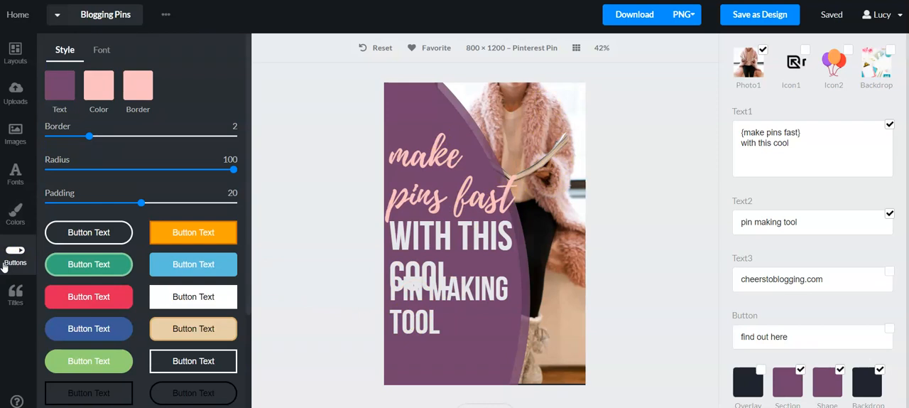
scroll(81, 270, "down", 1)
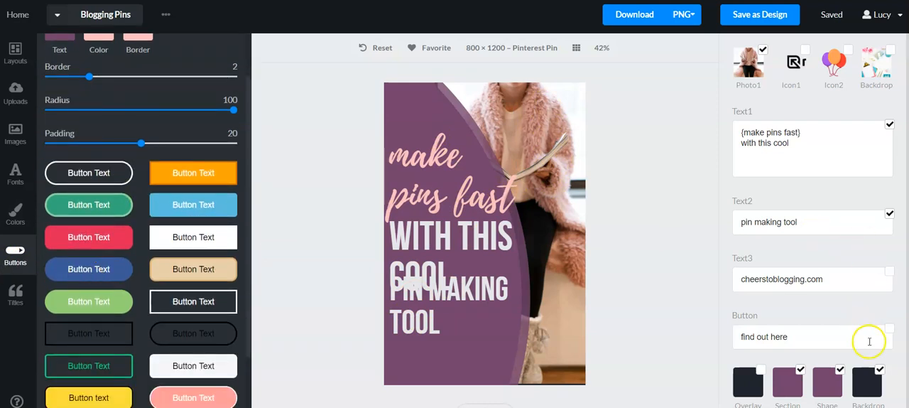
left_click(890, 329)
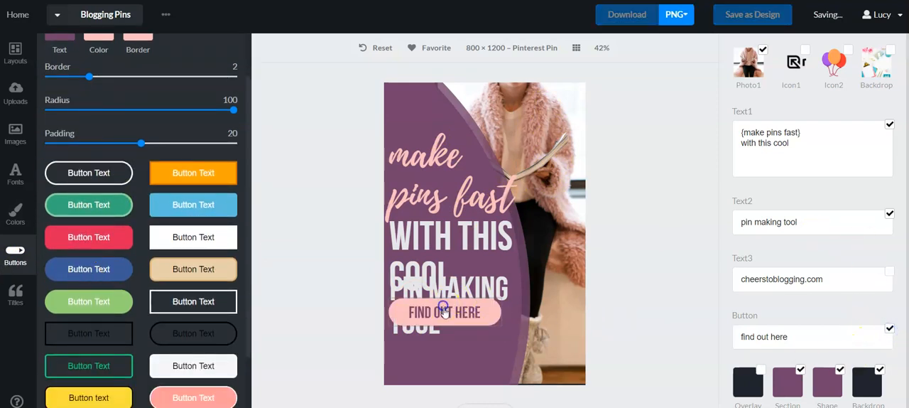
left_click_drag(456, 302, 461, 359)
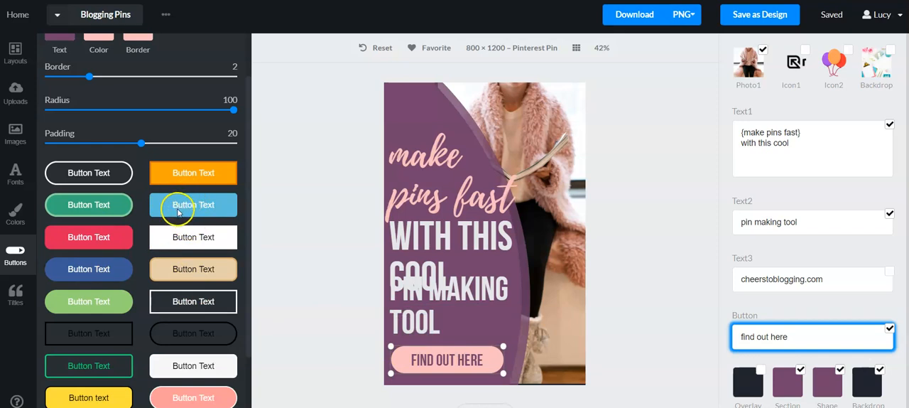
left_click(310, 320)
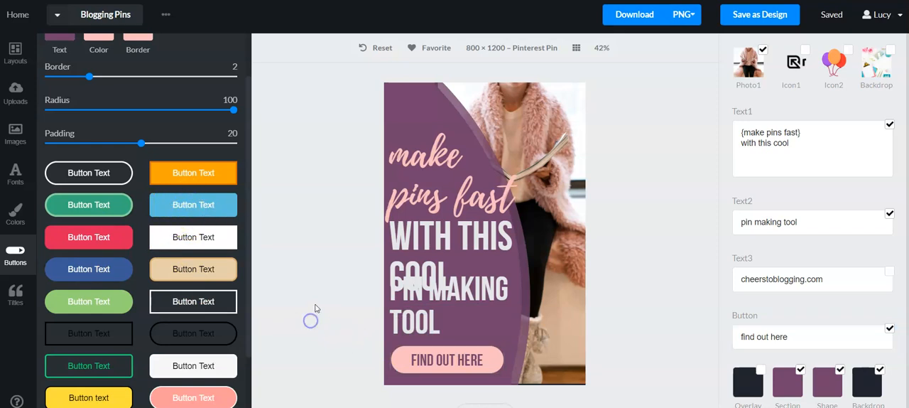
Step: Try other styles on the "find out here" button and settle on the rounded salmon-pink one with white text and border
left_click(180, 205)
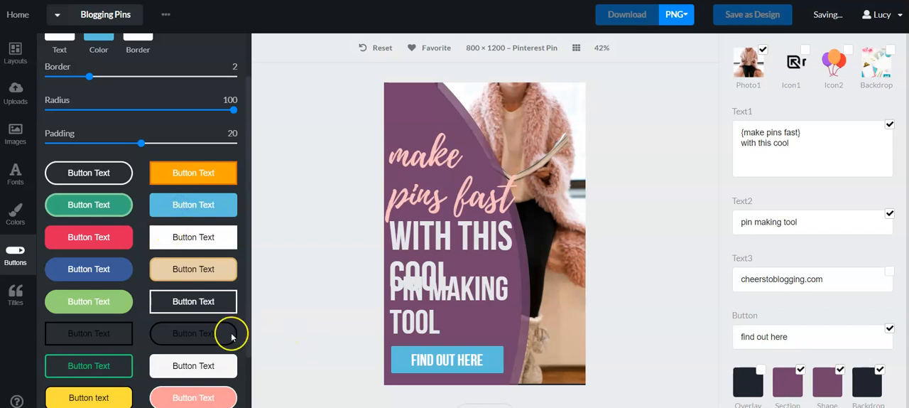
left_click(202, 366)
left_click(199, 395)
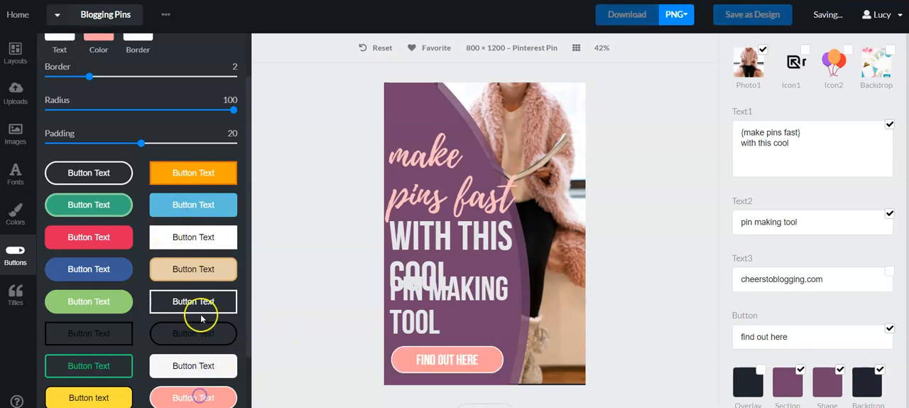
Step: Replace Text1 with the title idea "[#] Great Tips To Earn More In The [Industry] Industry" and reset the pin to its layout defaults
left_click(16, 291)
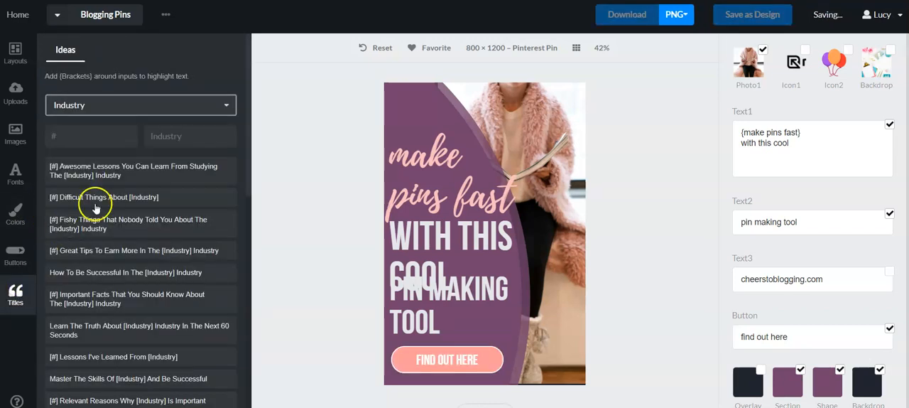
left_click(134, 174)
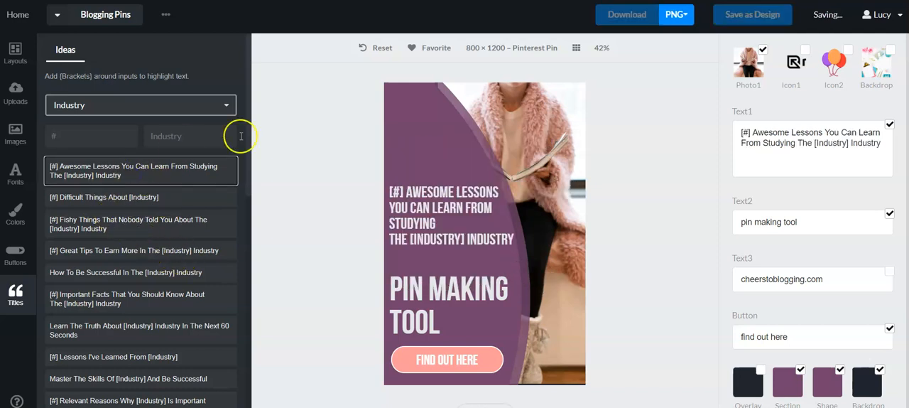
left_click(98, 224)
left_click(117, 254)
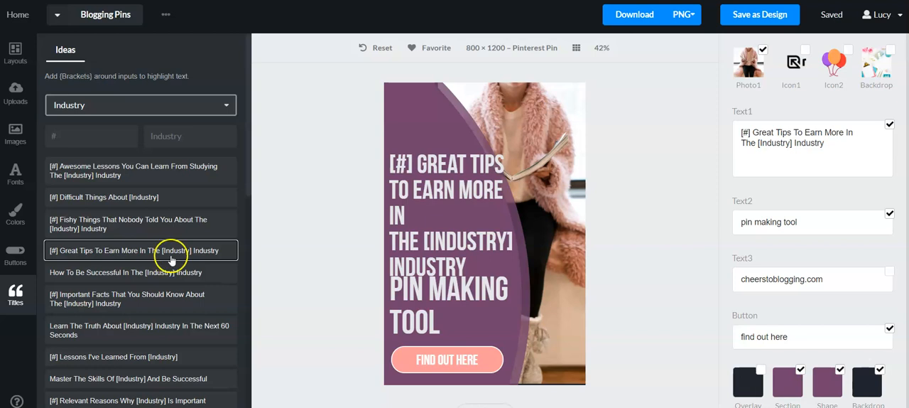
left_click(374, 49)
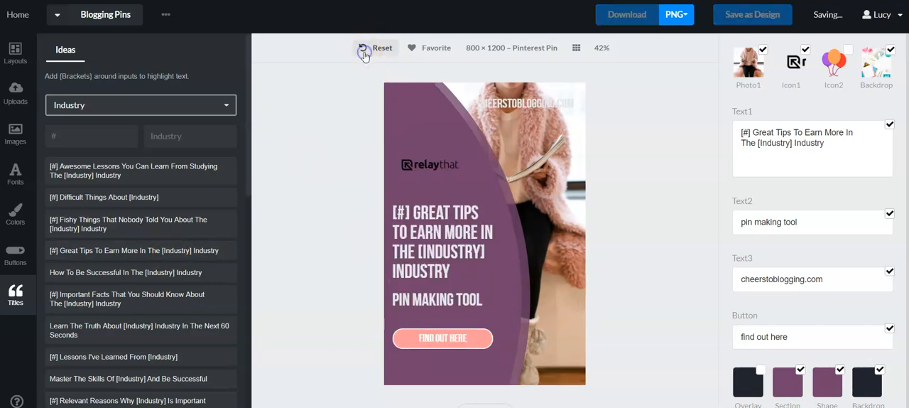
left_click(371, 47)
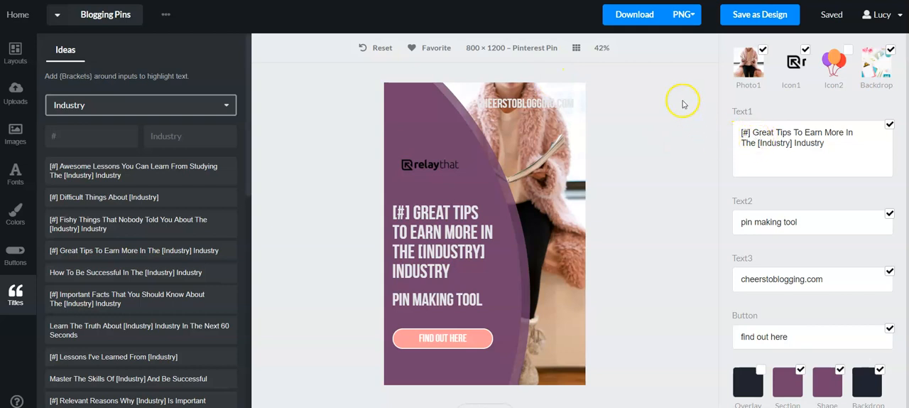
Step: Switch to the YouTube Thumbnail format and apply the layout with two upright photos beside a purple text section
left_click(15, 53)
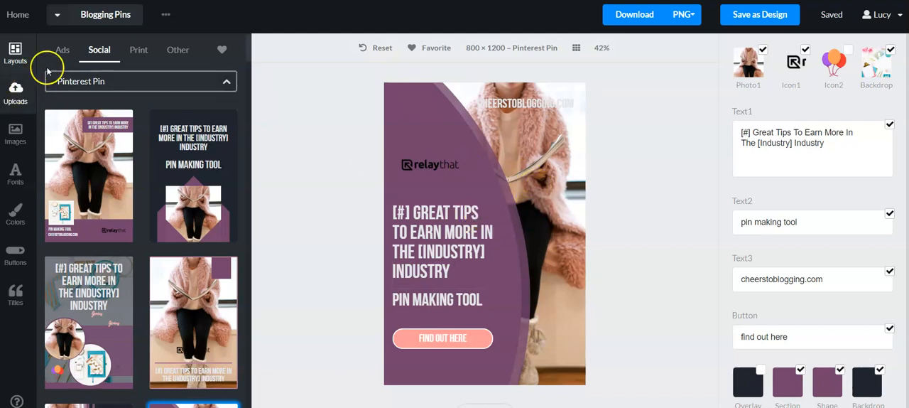
left_click(152, 78)
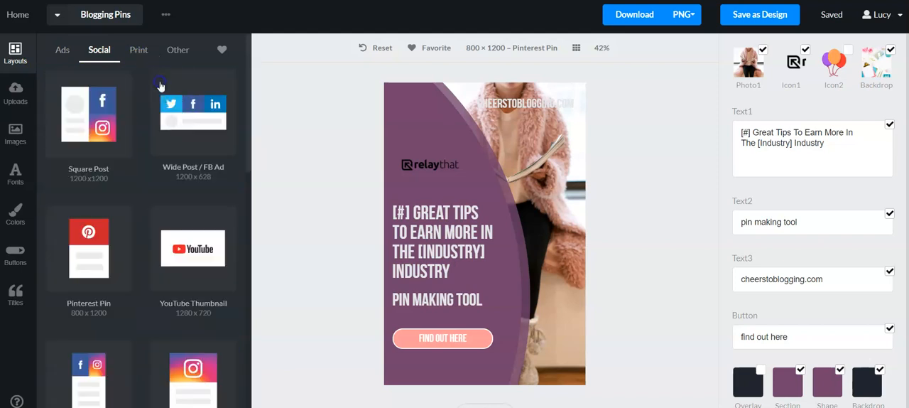
scroll(171, 185, "down", 1)
left_click(188, 192)
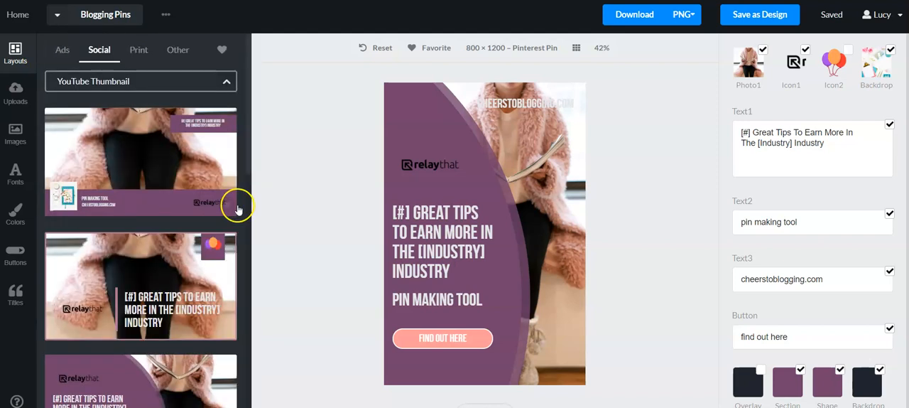
scroll(181, 198, "down", 2)
scroll(179, 195, "down", 10)
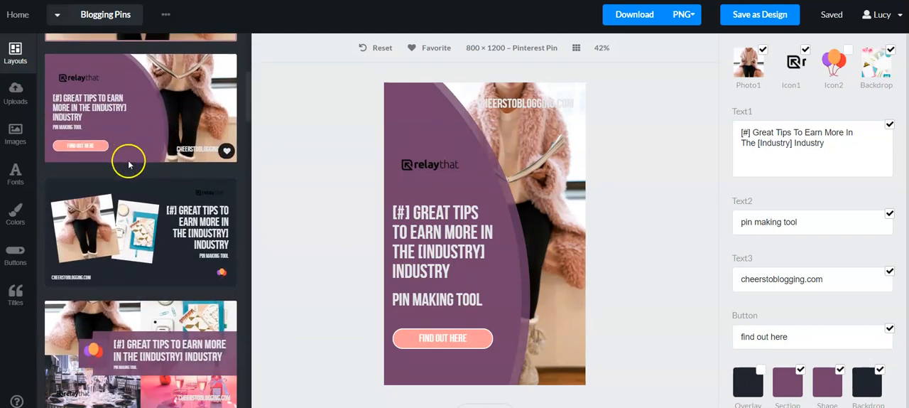
left_click(145, 218)
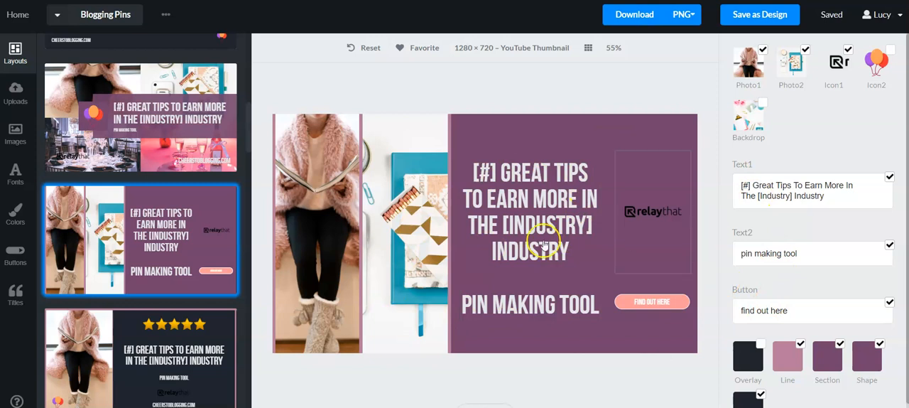
Step: Enlarge the thumbnail's Text1 headline box slightly outwards from its upper-right corner
left_click(599, 152)
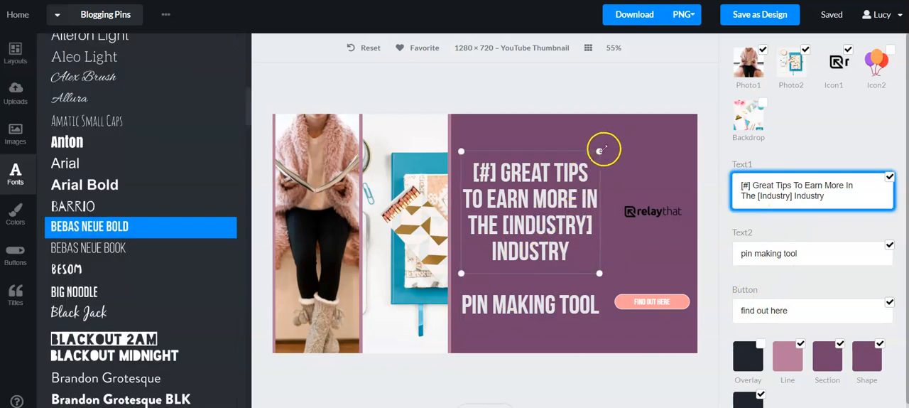
left_click_drag(600, 150, 615, 137)
left_click(432, 84)
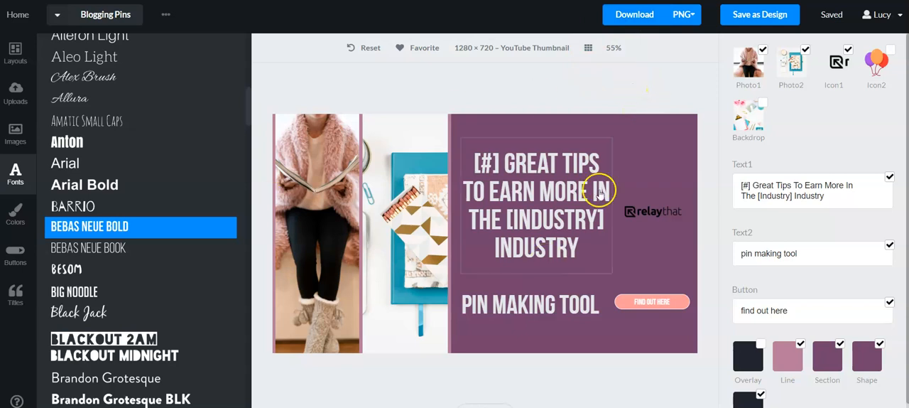
Step: Download the YouTube thumbnail as a PNG and return to the YouTube Thumbnail layouts
left_click(627, 20)
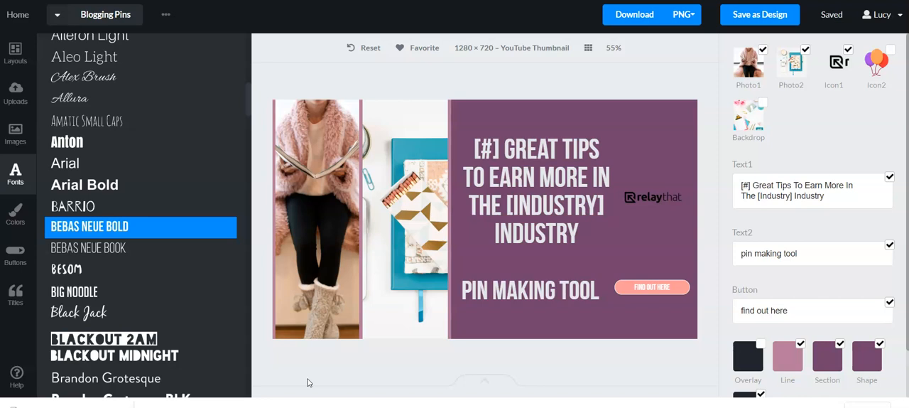
left_click(24, 51)
scroll(153, 158, "up", 5)
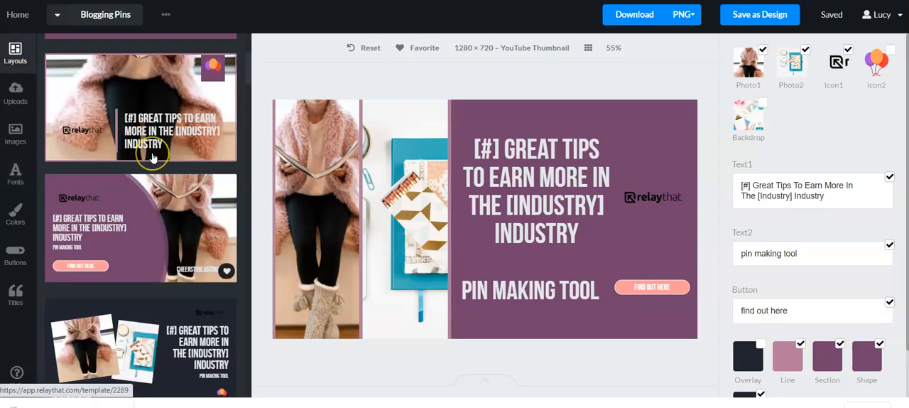